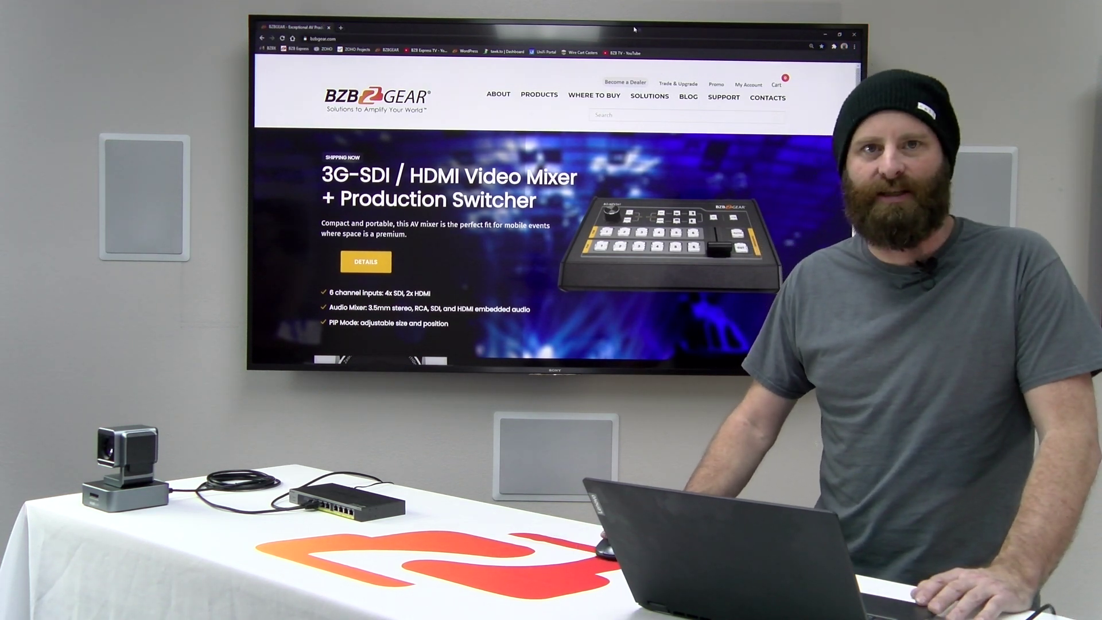
# Step: Go from the Wi-Fi tray menu to the Network Connections adapter list and select Wi-Fi
pyautogui.moveTo(401, 363)
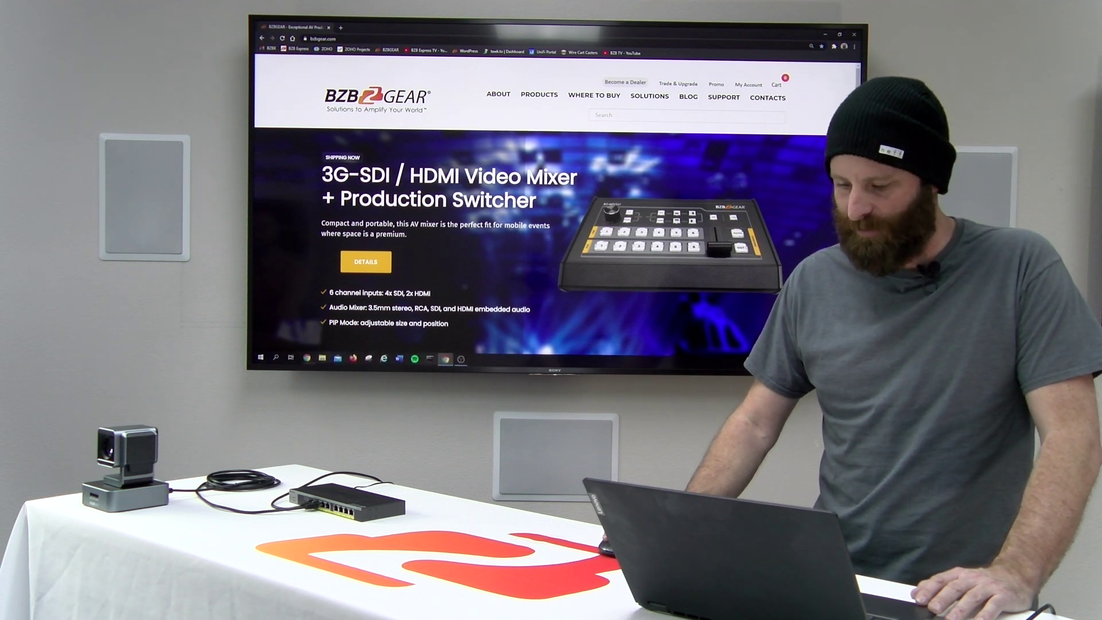
pyautogui.click(1008, 608)
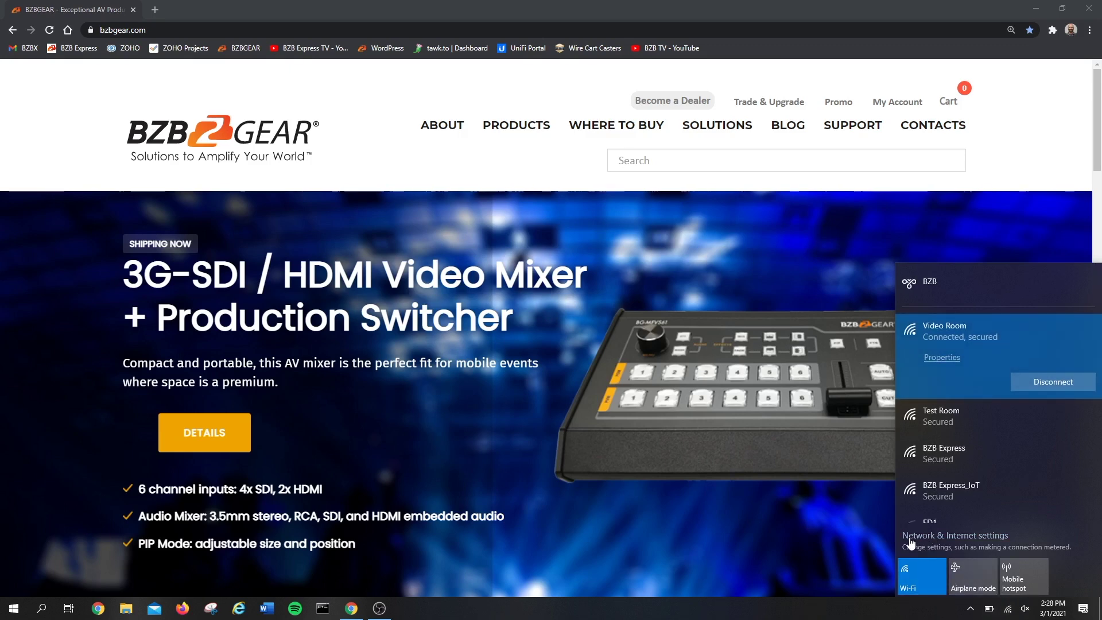
pyautogui.click(951, 538)
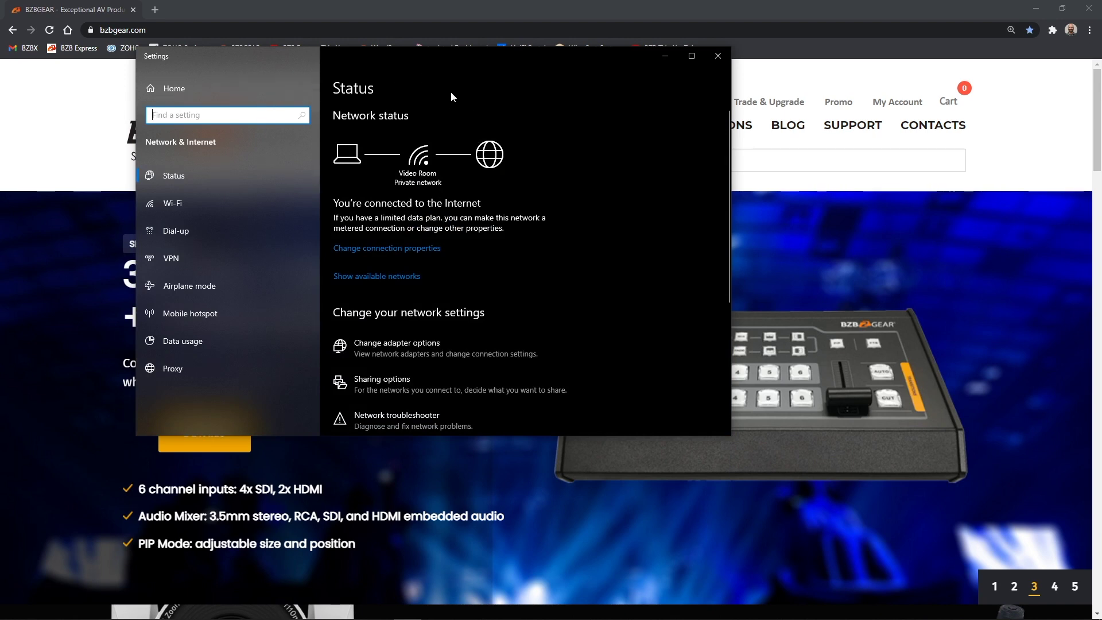
pyautogui.click(388, 349)
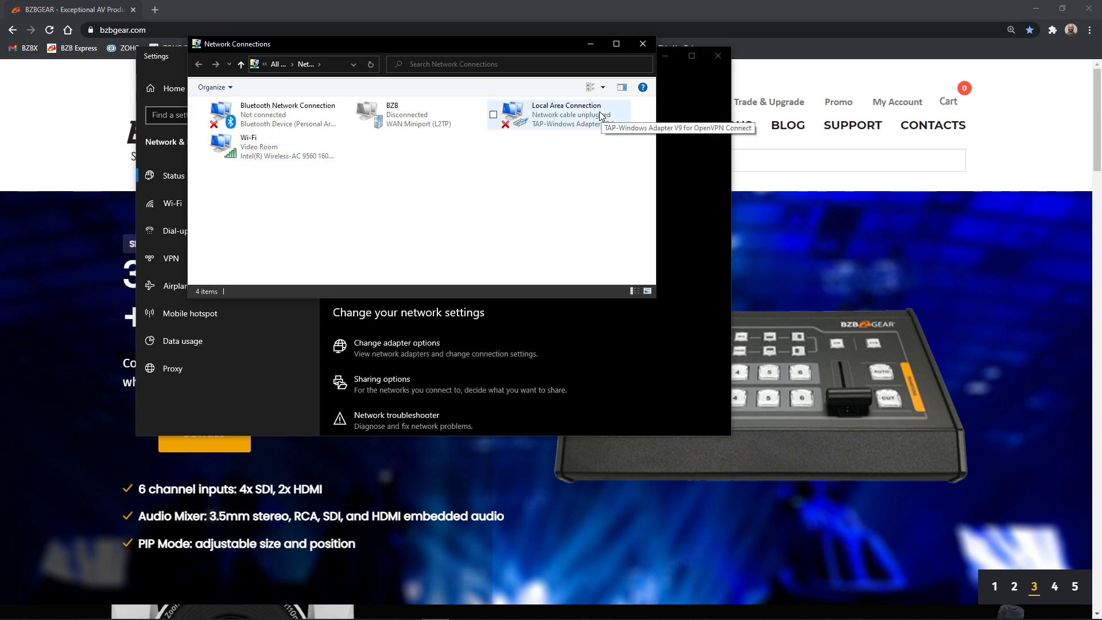
pyautogui.click(256, 148)
# Step: Open the Wi-Fi adapter's Internet Protocol Version 4 properties and choose a manually entered IP address
pyautogui.rightClick(257, 147)
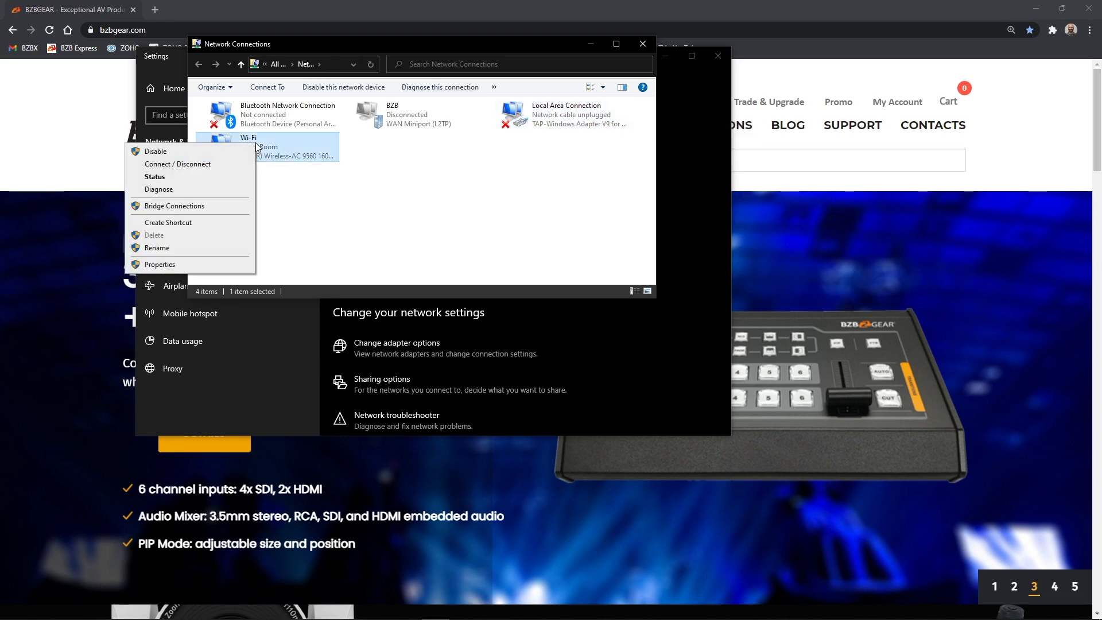
pyautogui.click(163, 266)
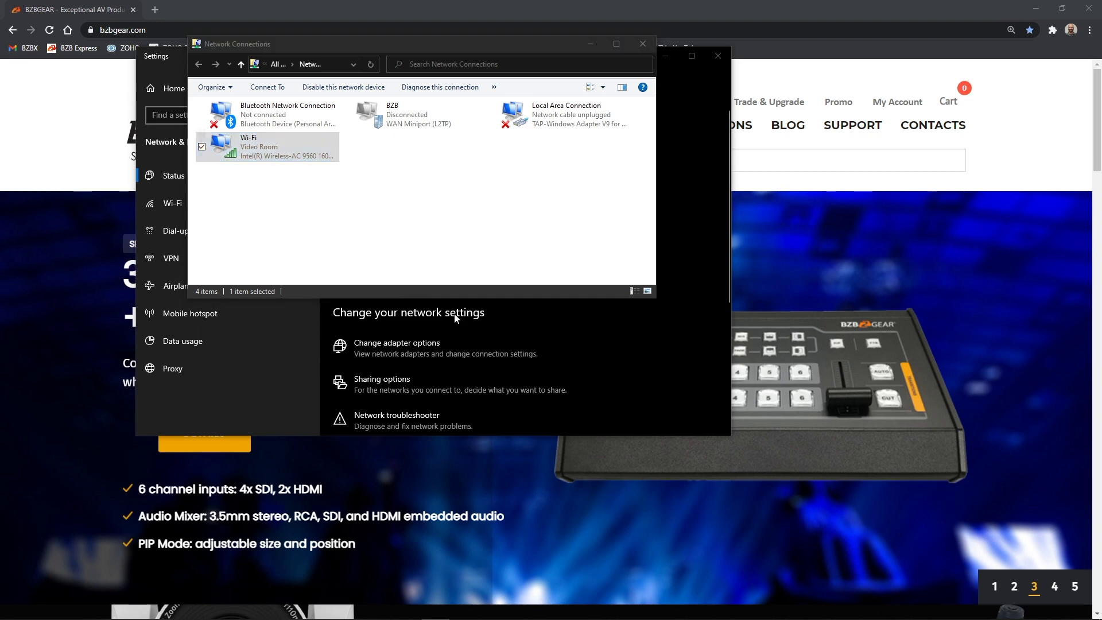
pyautogui.click(274, 218)
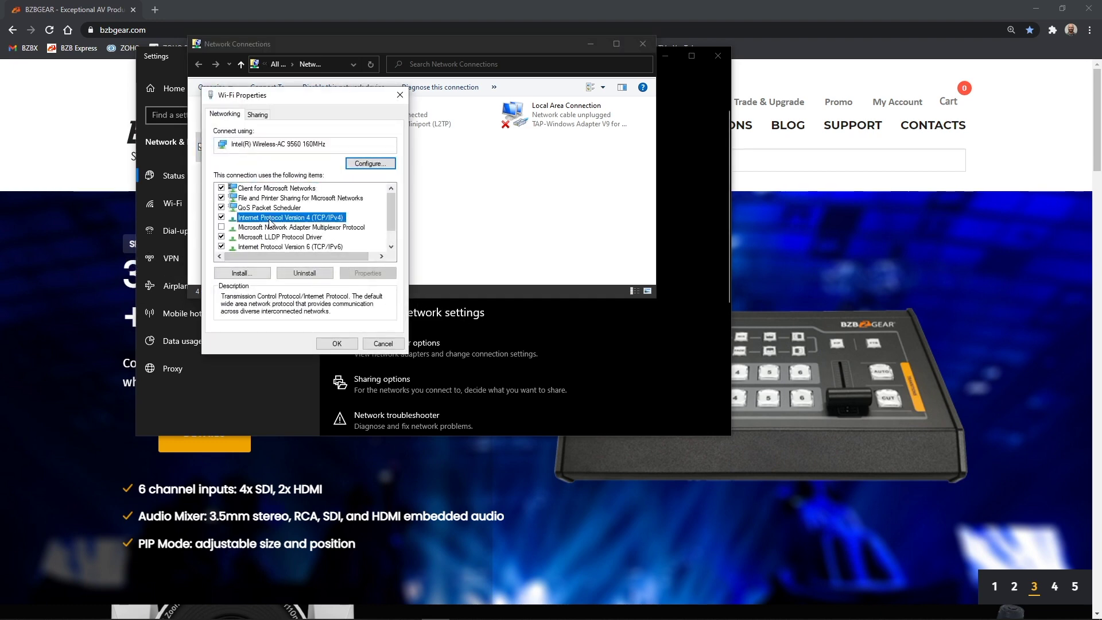
pyautogui.click(368, 274)
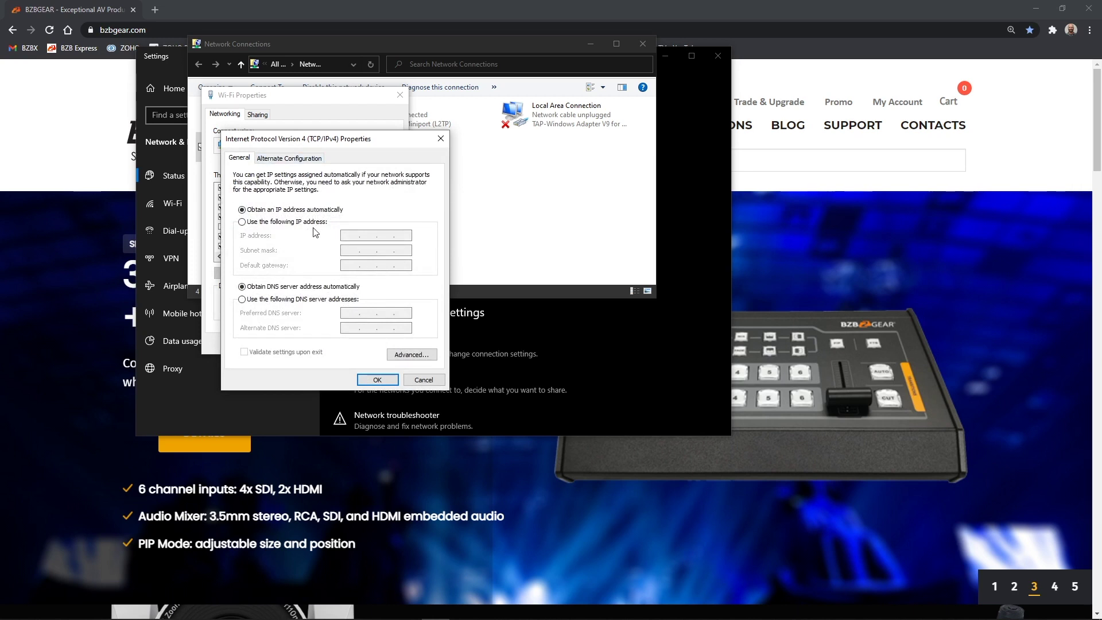
pyautogui.click(242, 223)
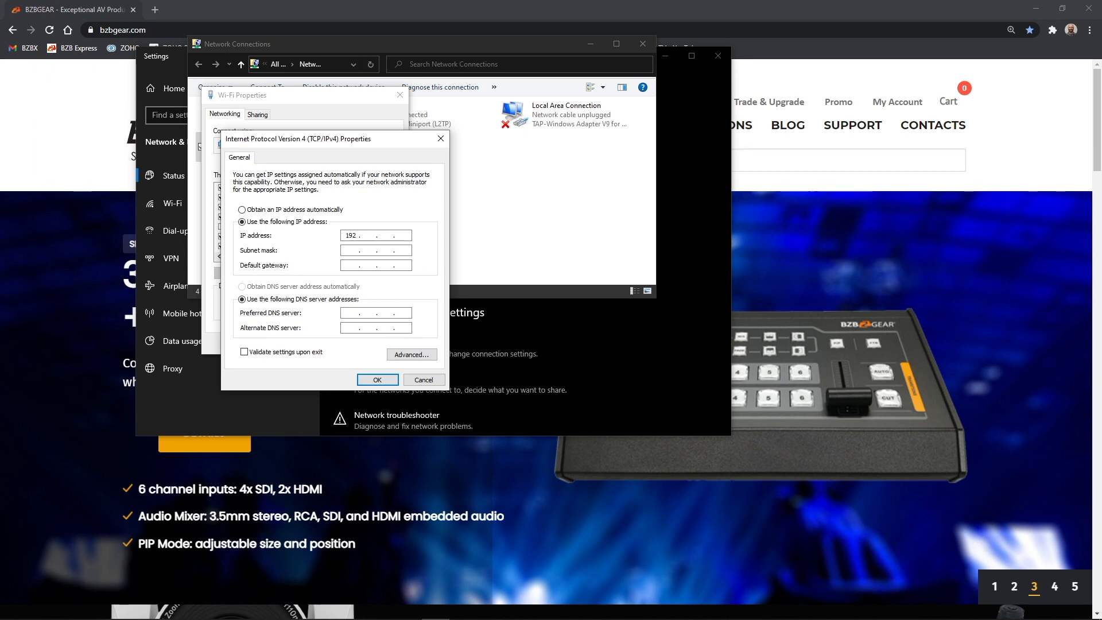
# Step: Apply IP 192.168.1.121, mask 255.255.255.0, gateway 192.168.1.1 to the Wi-Fi, then return to the browser
pyautogui.write('168')
pyautogui.press('Tab')
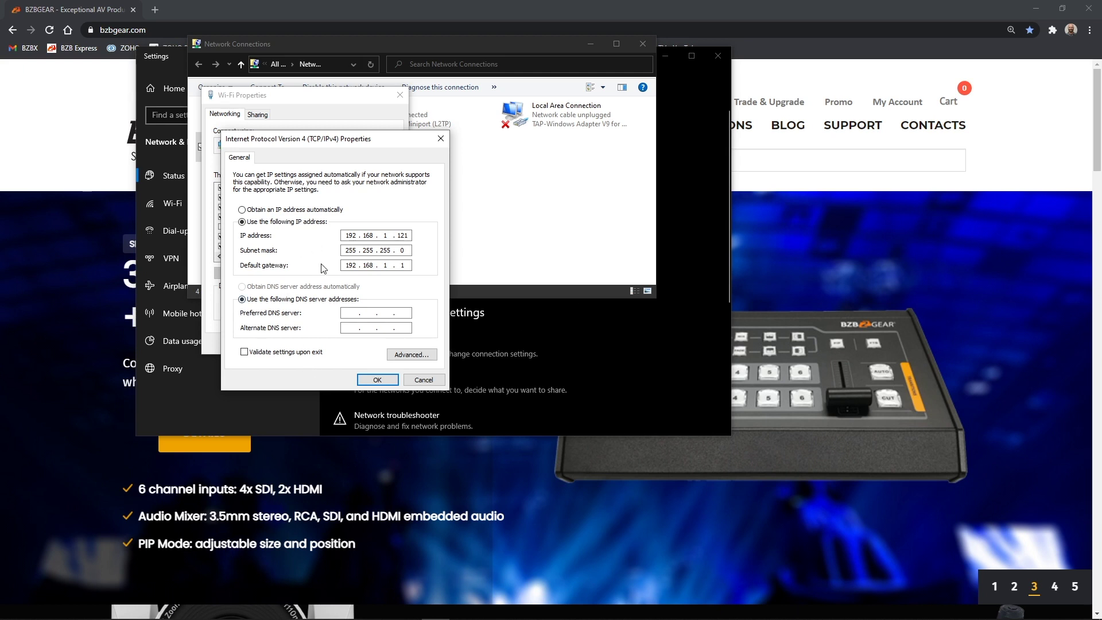
pyautogui.click(377, 379)
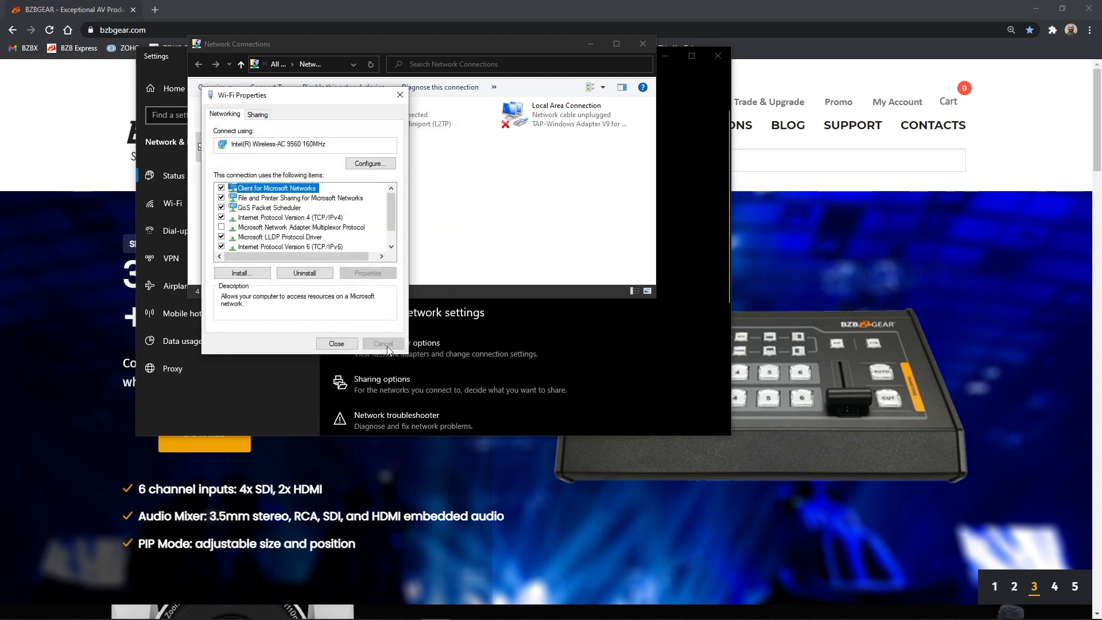
pyautogui.click(336, 346)
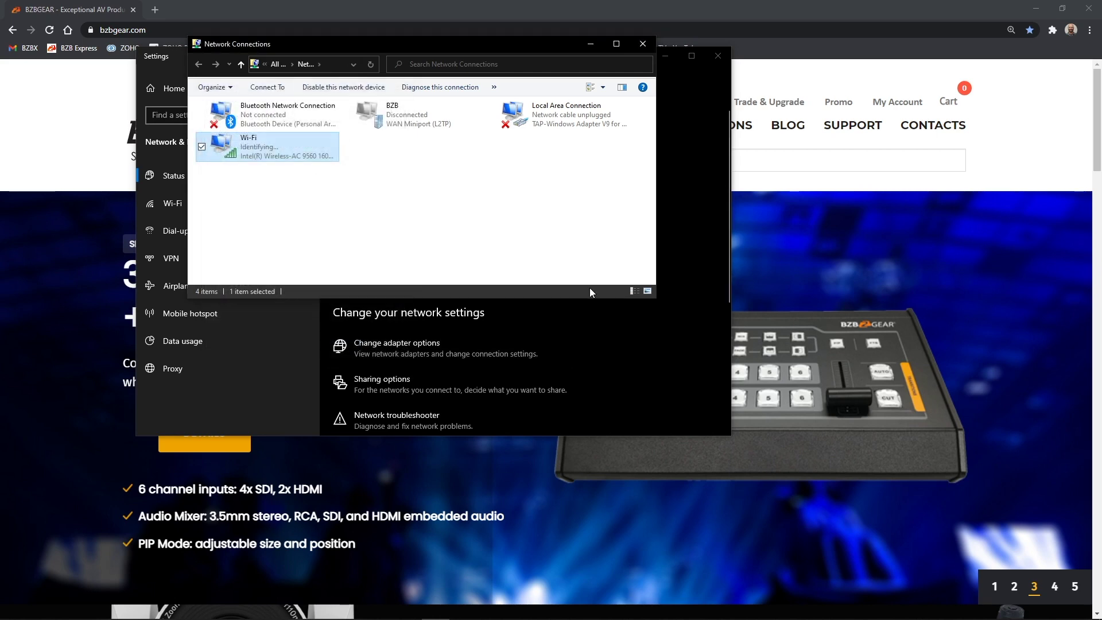
pyautogui.click(701, 10)
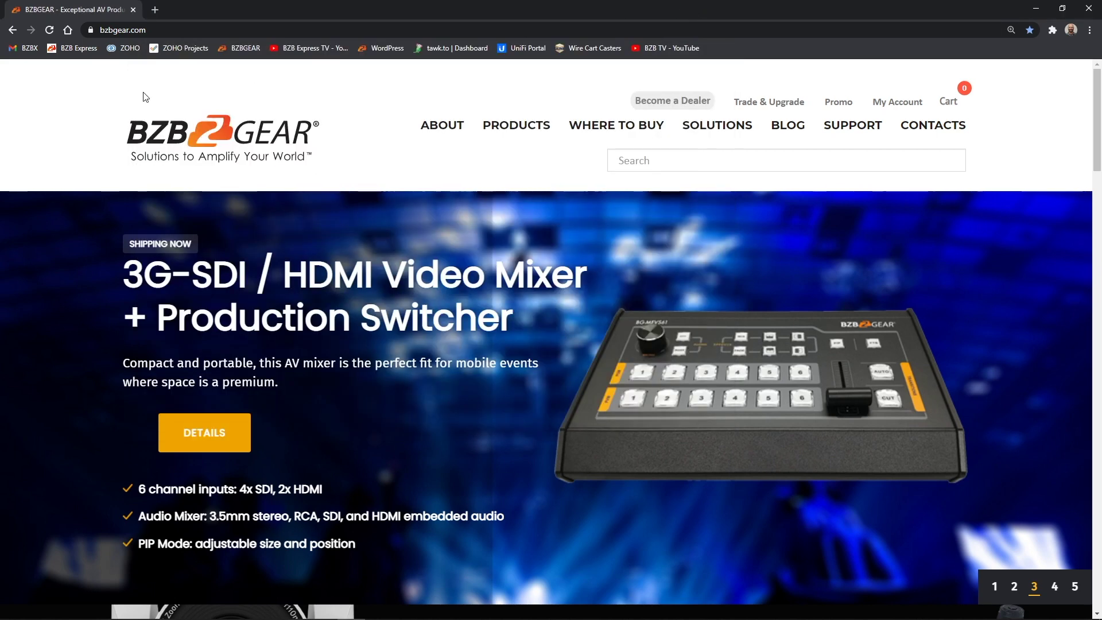
# Step: In a new tab, load the camera at 192.168.1.162 and log in with its password
pyautogui.click(156, 10)
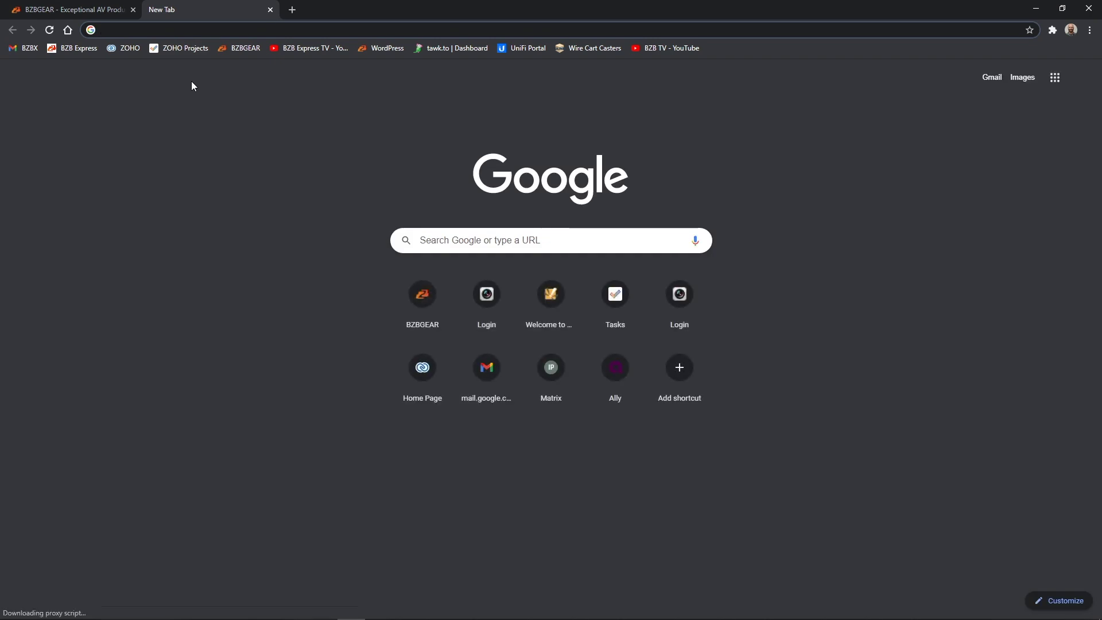
pyautogui.write('192.16')
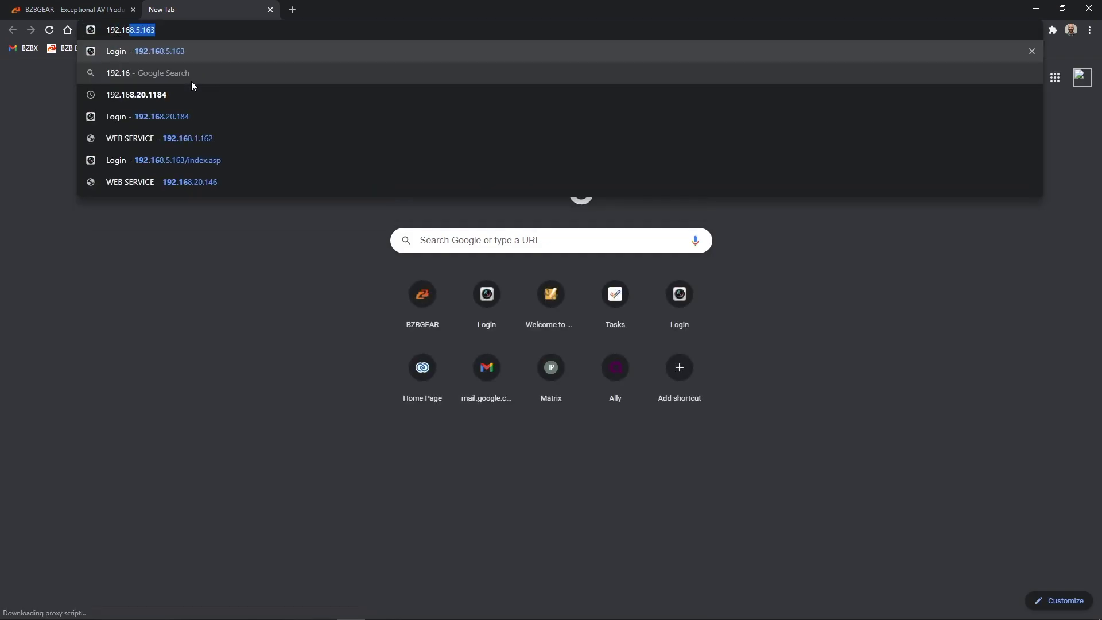
pyautogui.write('8.1.162')
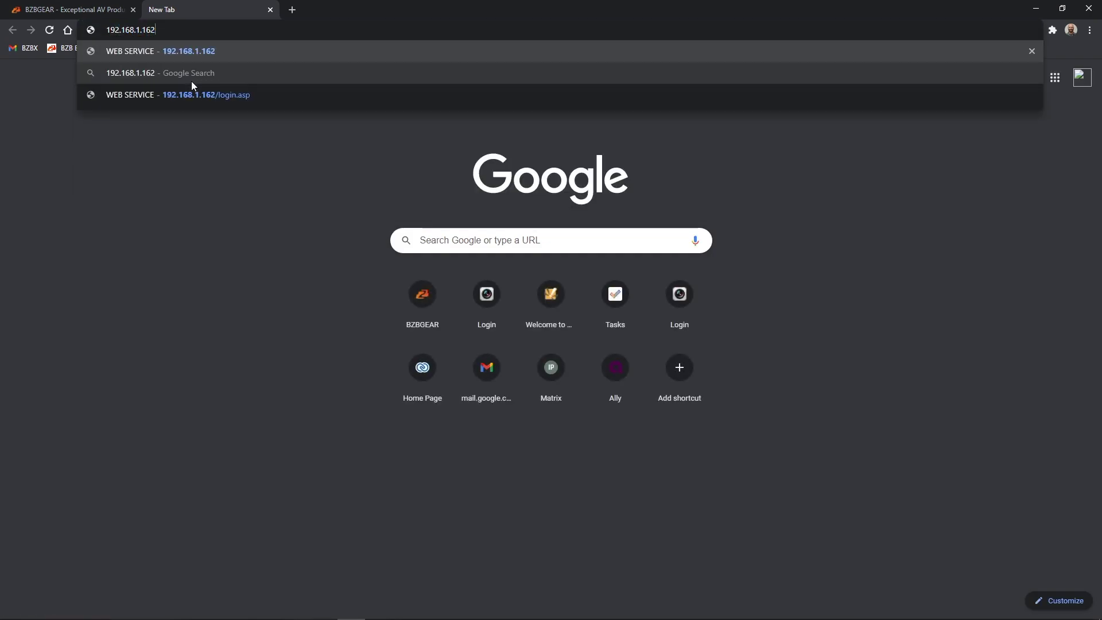
pyautogui.press('Return')
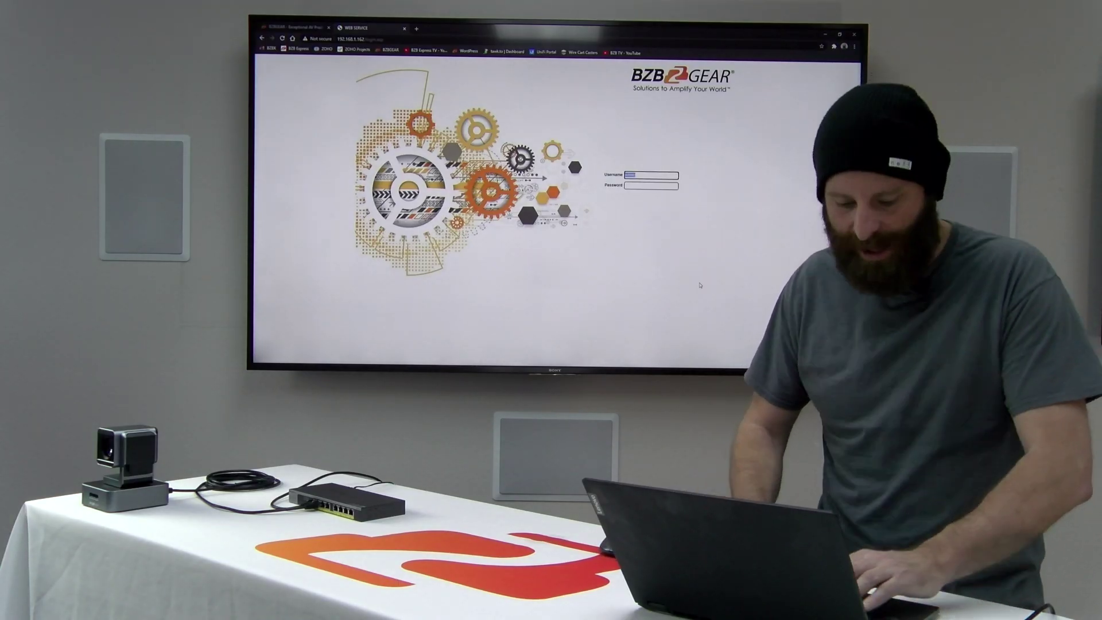
pyautogui.press('Return')
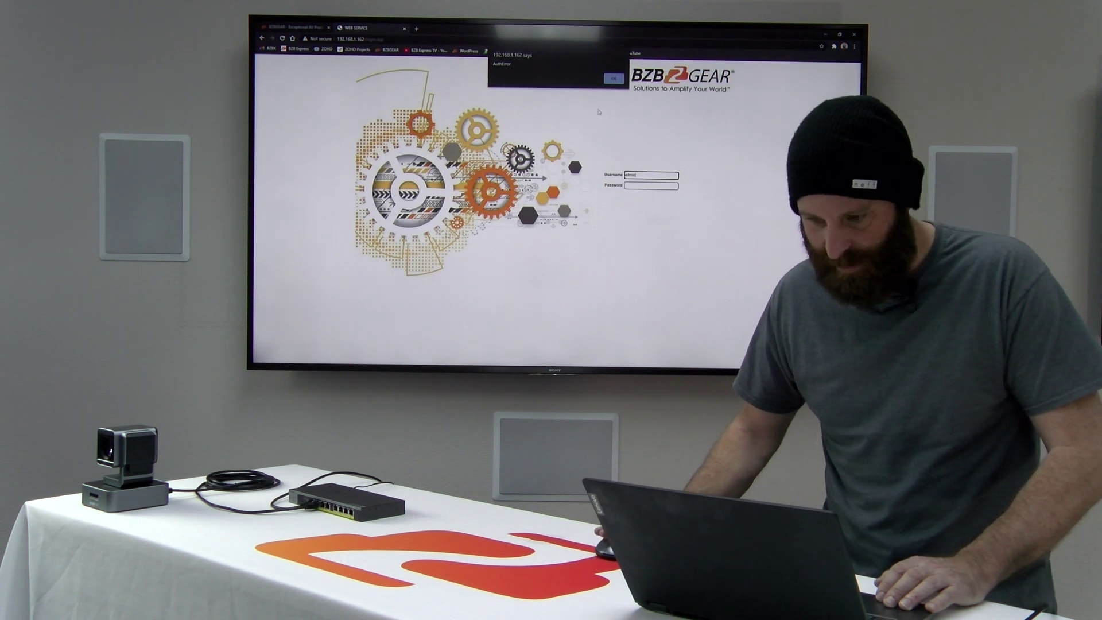
pyautogui.press('Return')
pyautogui.click(639, 187)
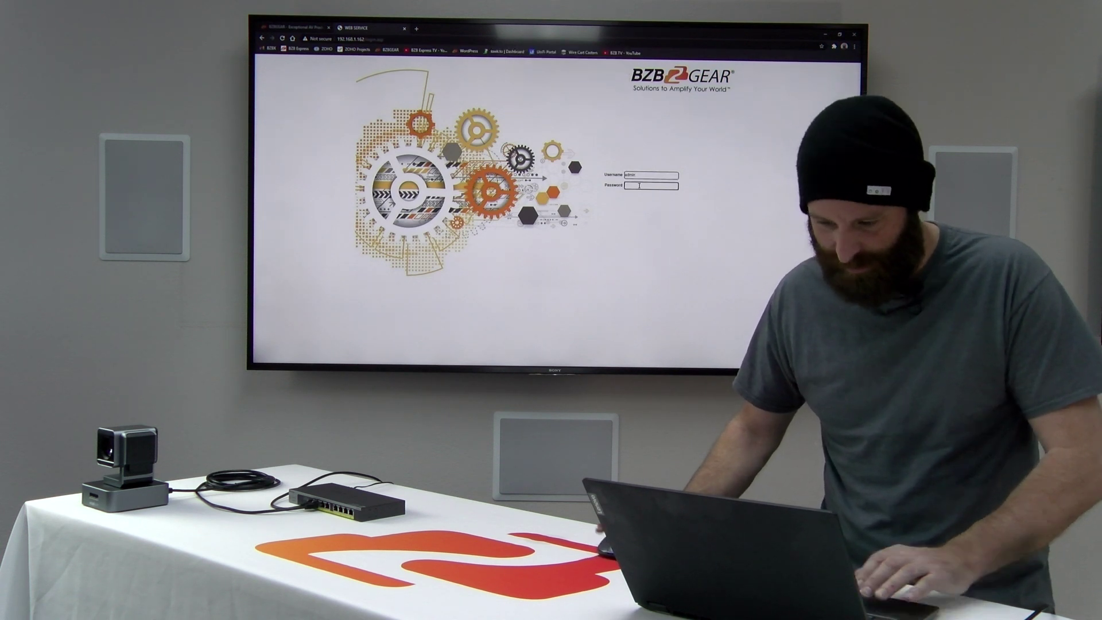
pyautogui.write('admin')
pyautogui.press('Return')
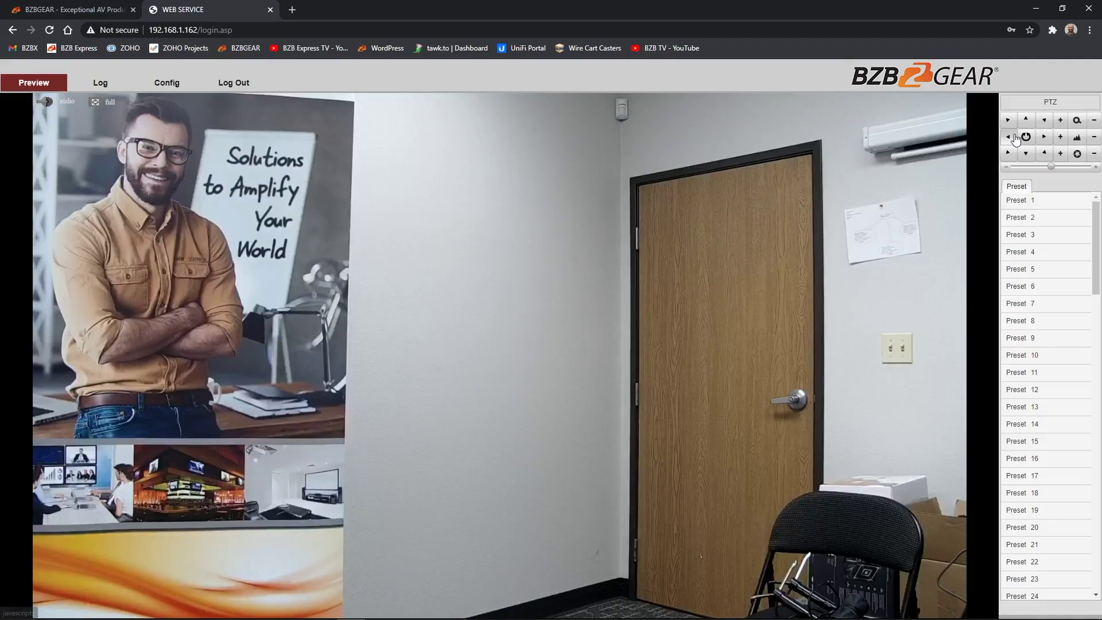
# Step: Pan the camera right and back left, zoom in on the poster, tilt up, then open Config
pyautogui.click(1015, 140)
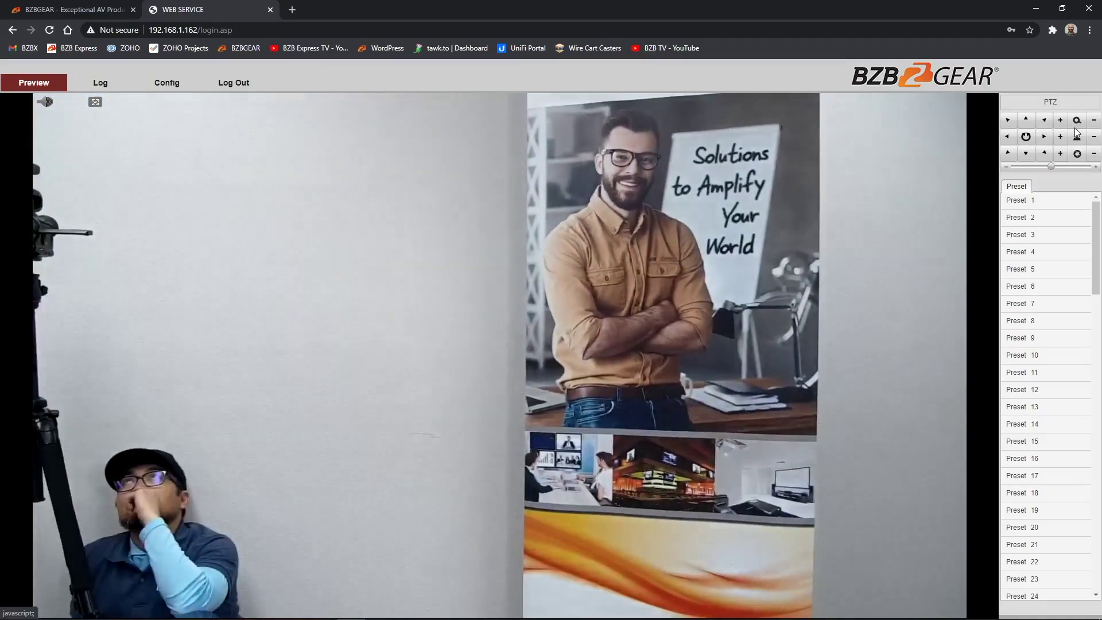
pyautogui.click(1046, 139)
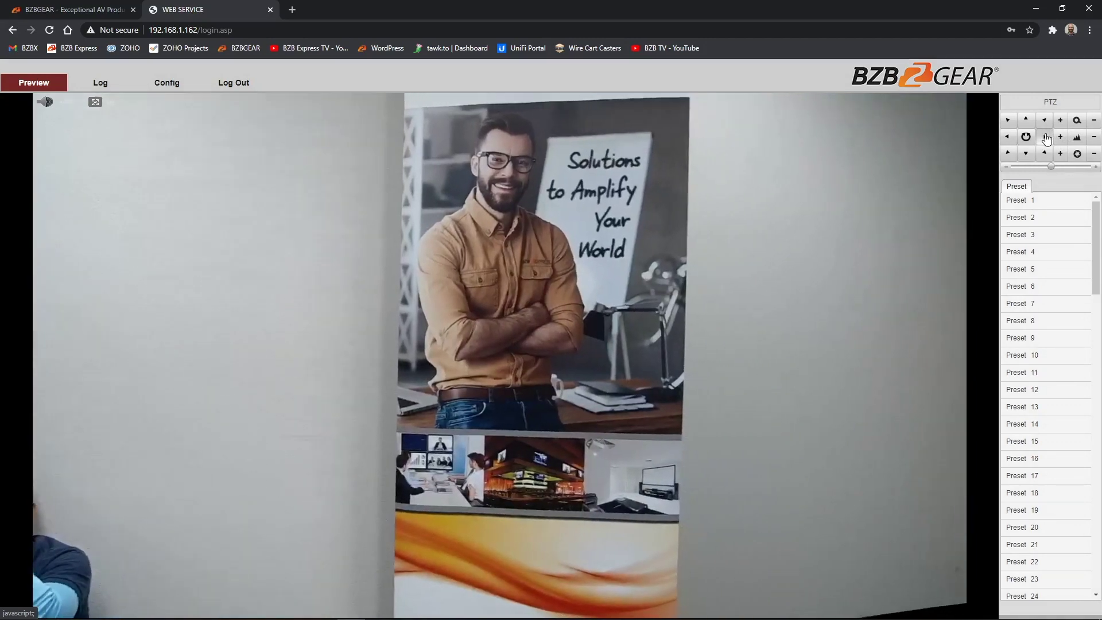
pyautogui.click(1021, 167)
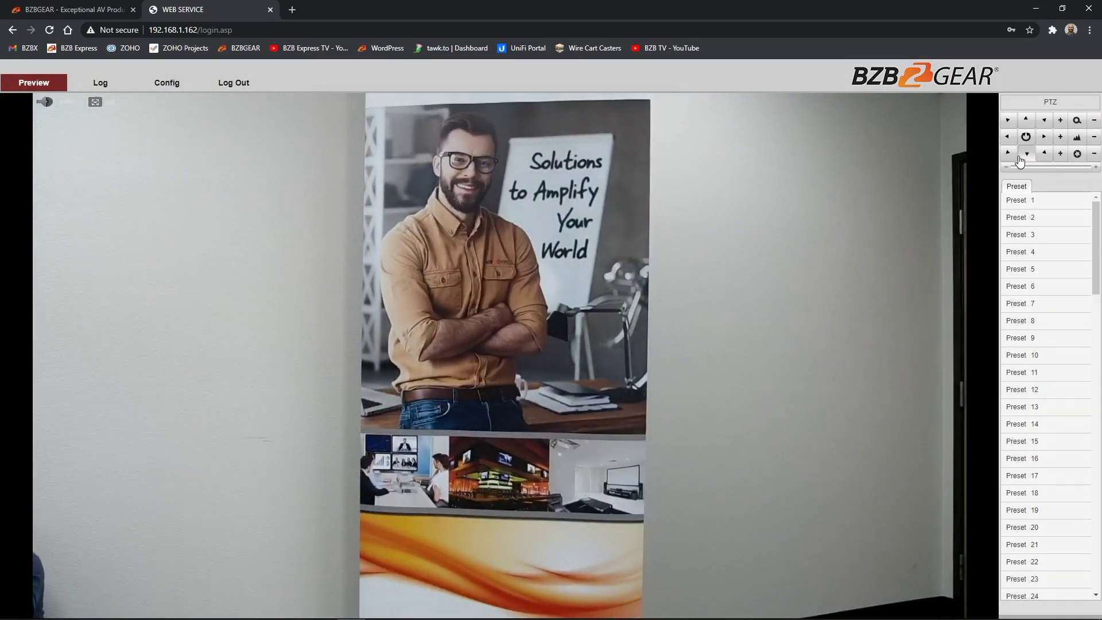
pyautogui.click(1008, 137)
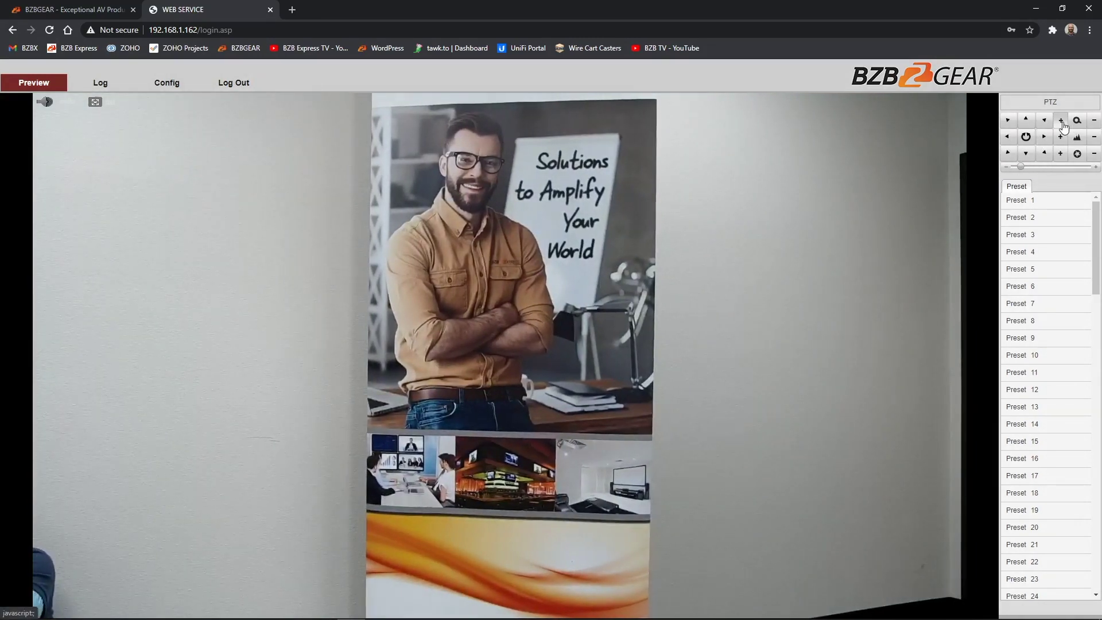
pyautogui.click(1061, 122)
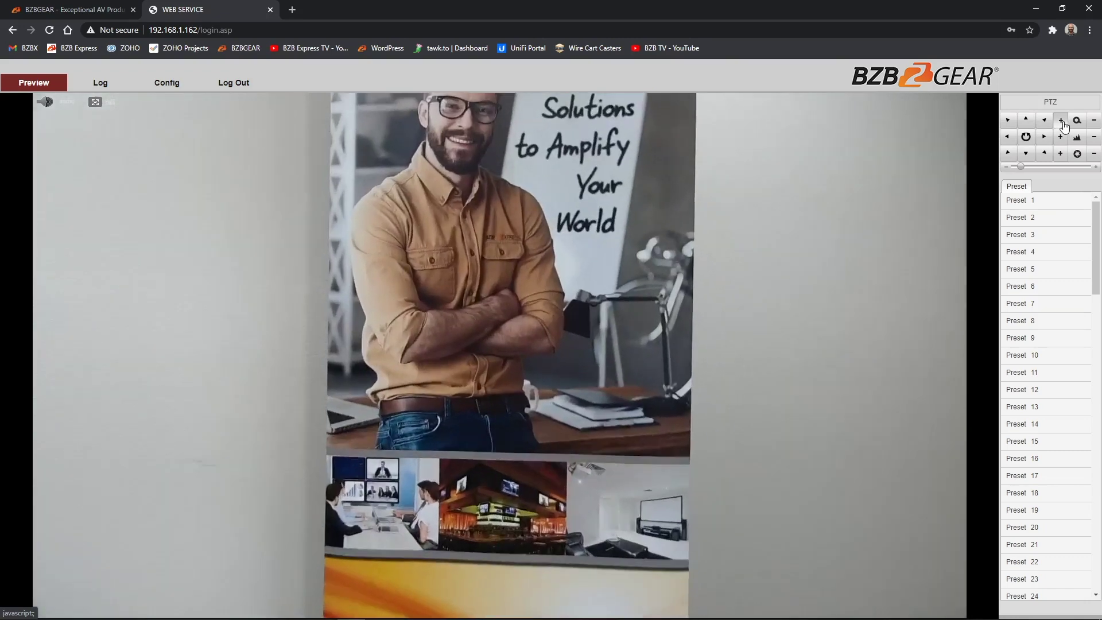
pyautogui.click(1027, 121)
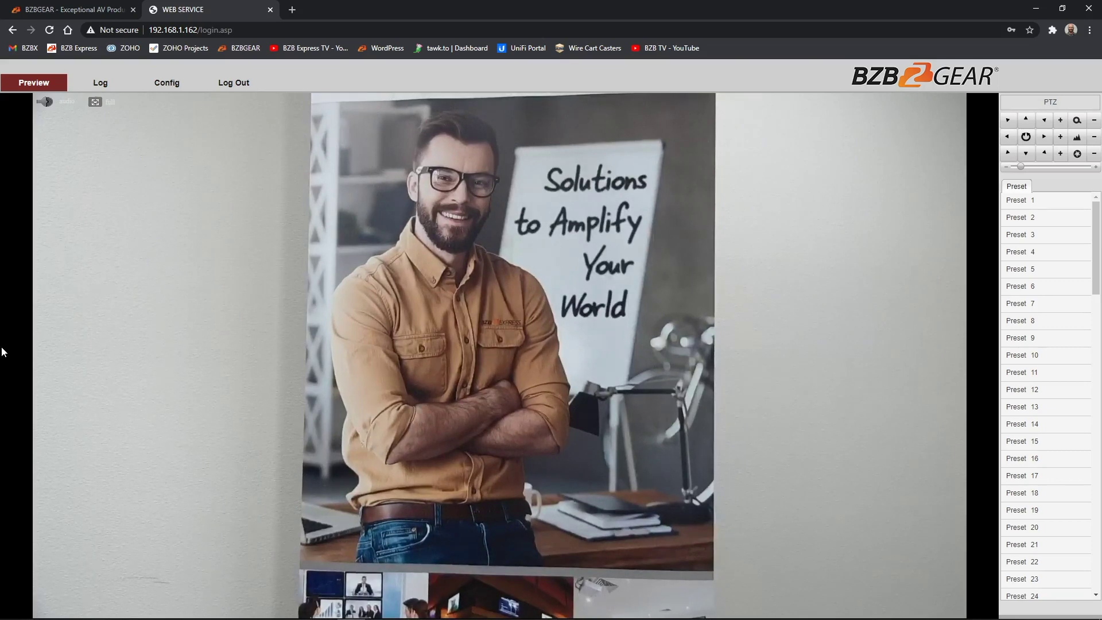
pyautogui.click(186, 84)
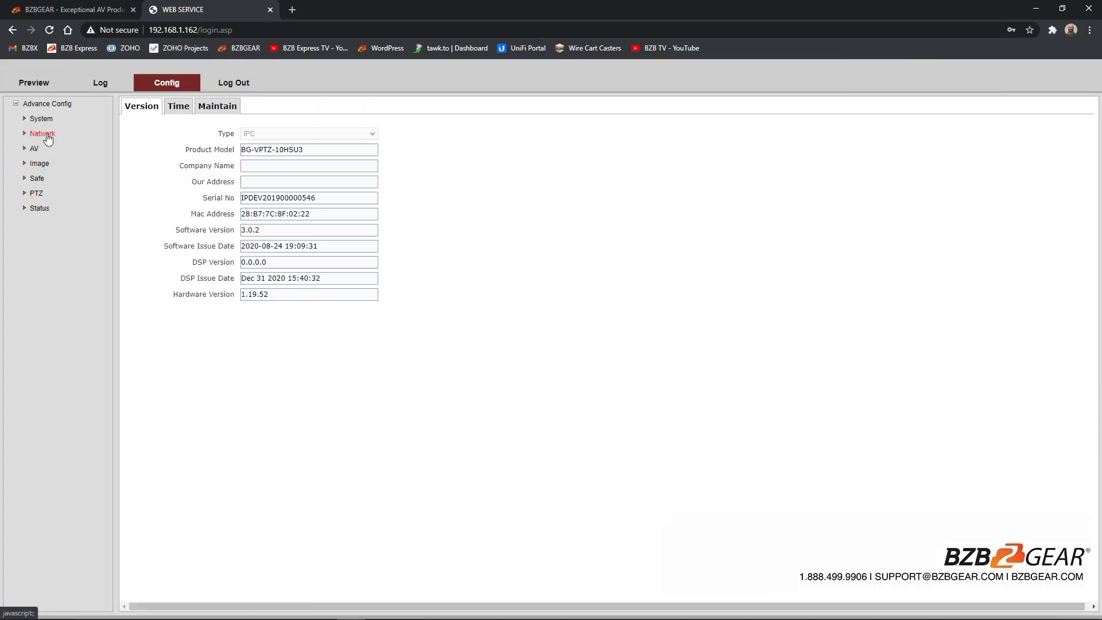
# Step: Under Network, change the camera IP to 192.168.30.162 and gateway to 192.168.30.1, then save
pyautogui.click(47, 135)
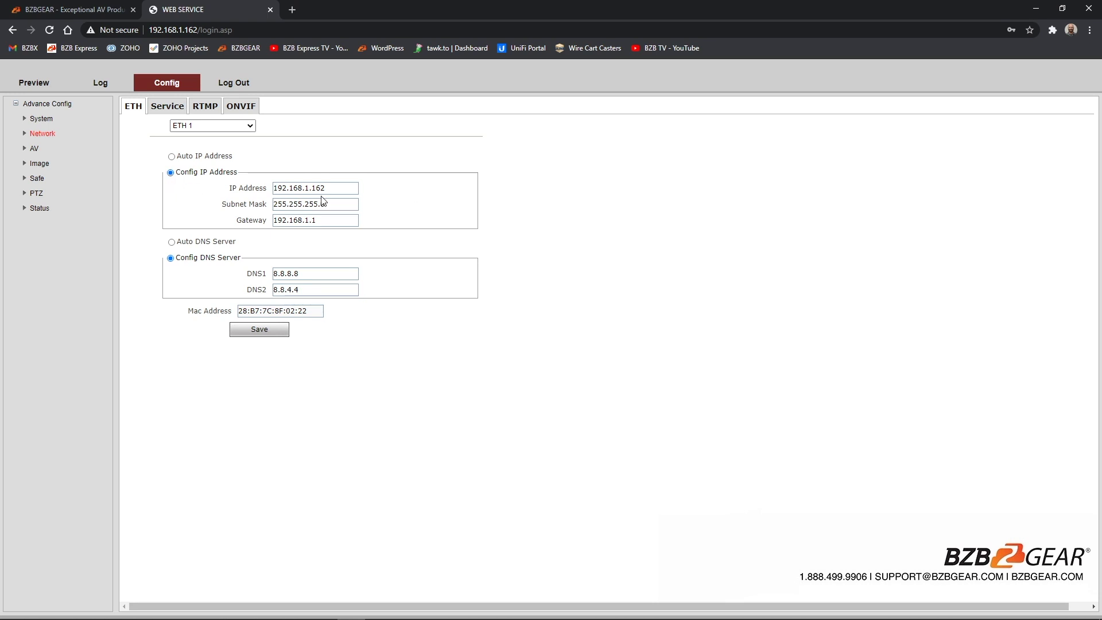
pyautogui.moveTo(304, 188); pyautogui.dragTo(310, 188)
pyautogui.doubleClick(308, 220)
pyautogui.click(311, 221)
pyautogui.click(188, 263)
pyautogui.rightClick(259, 329)
pyautogui.click(258, 329)
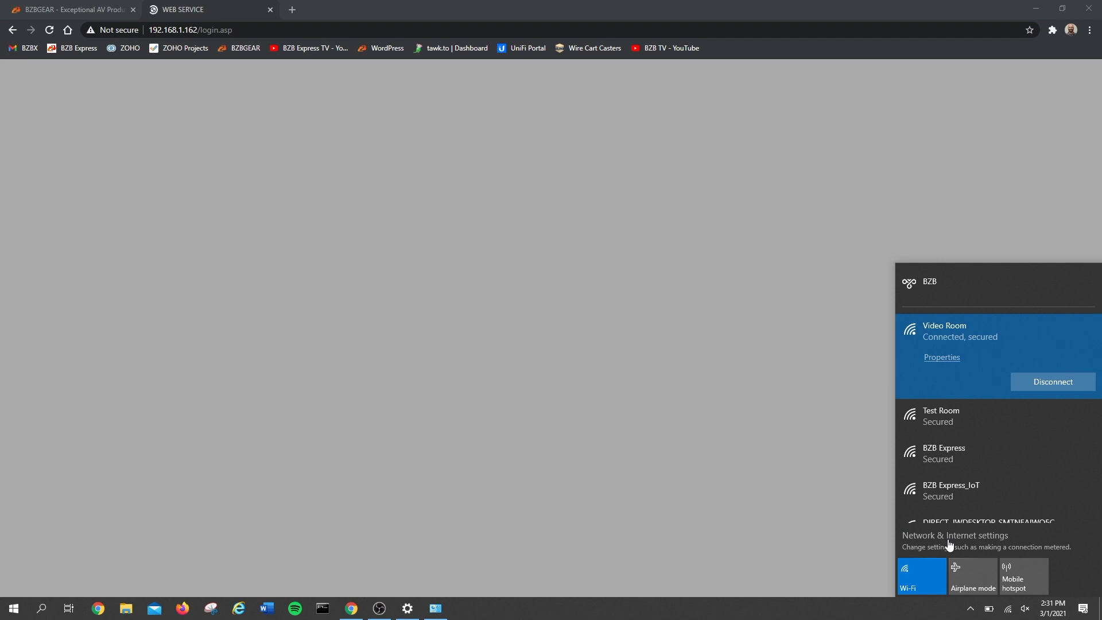
# Step: Reopen the Wi-Fi adapter's IPv4 properties from Network & Internet settings
pyautogui.click(948, 542)
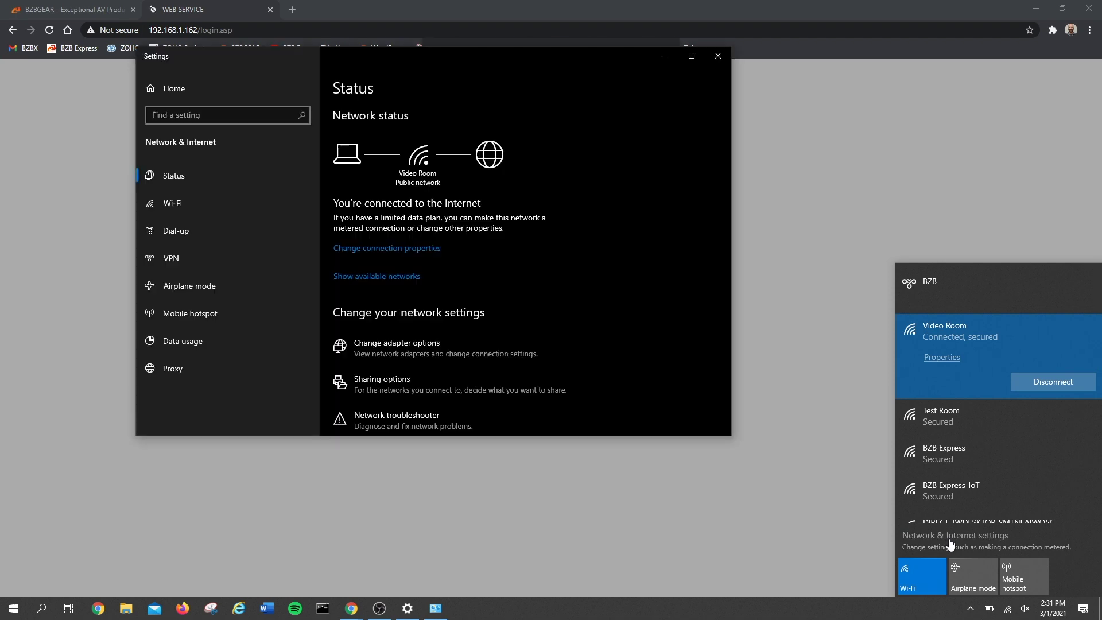
pyautogui.click(391, 355)
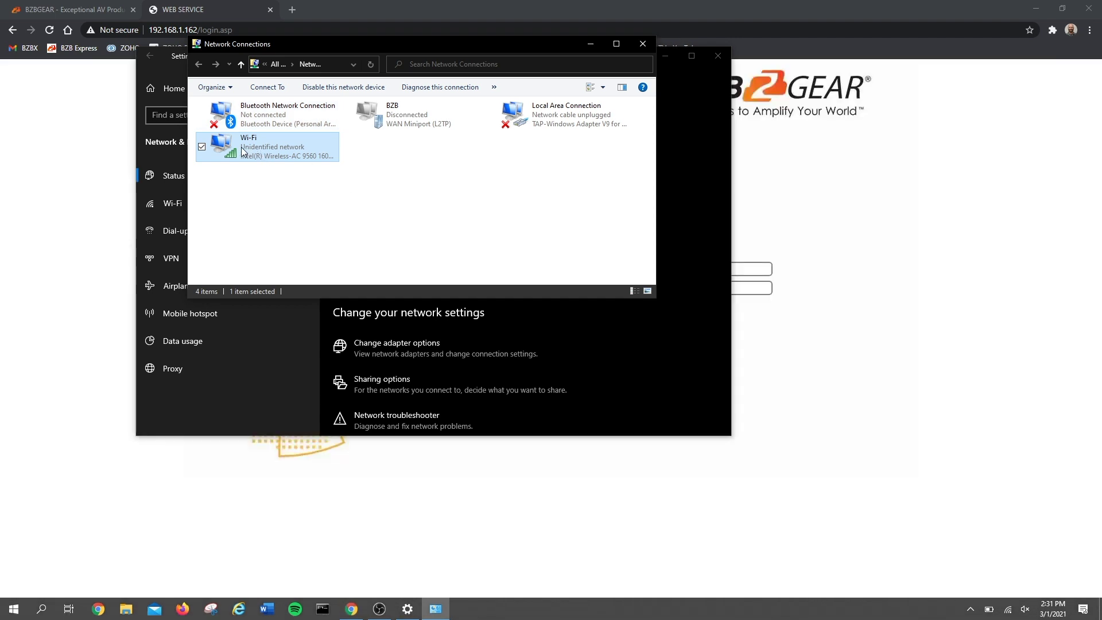
pyautogui.rightClick(241, 147)
pyautogui.click(152, 273)
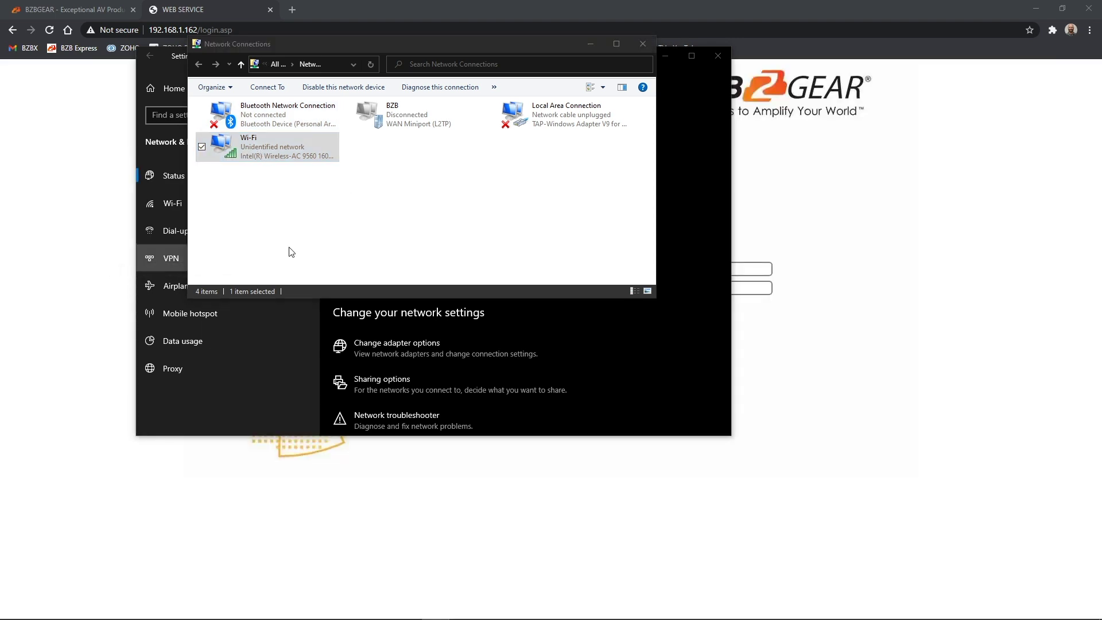
pyautogui.click(310, 217)
pyautogui.click(368, 273)
# Step: Set IP and DNS to obtain automatically, confirm, and close all network windows
pyautogui.click(267, 210)
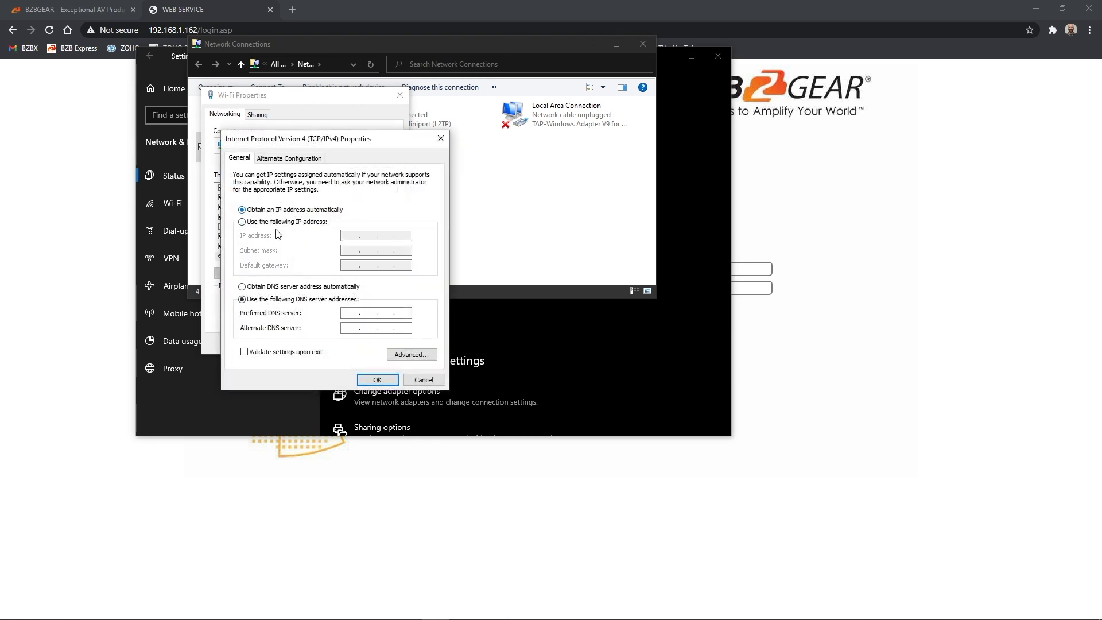
pyautogui.click(257, 288)
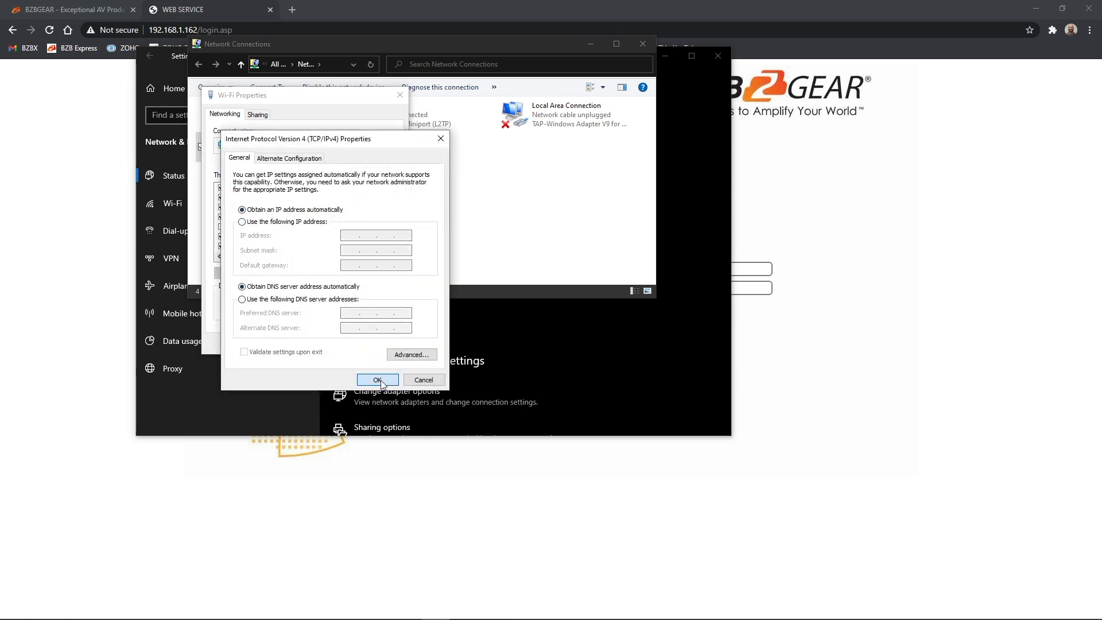
pyautogui.click(378, 380)
pyautogui.click(337, 343)
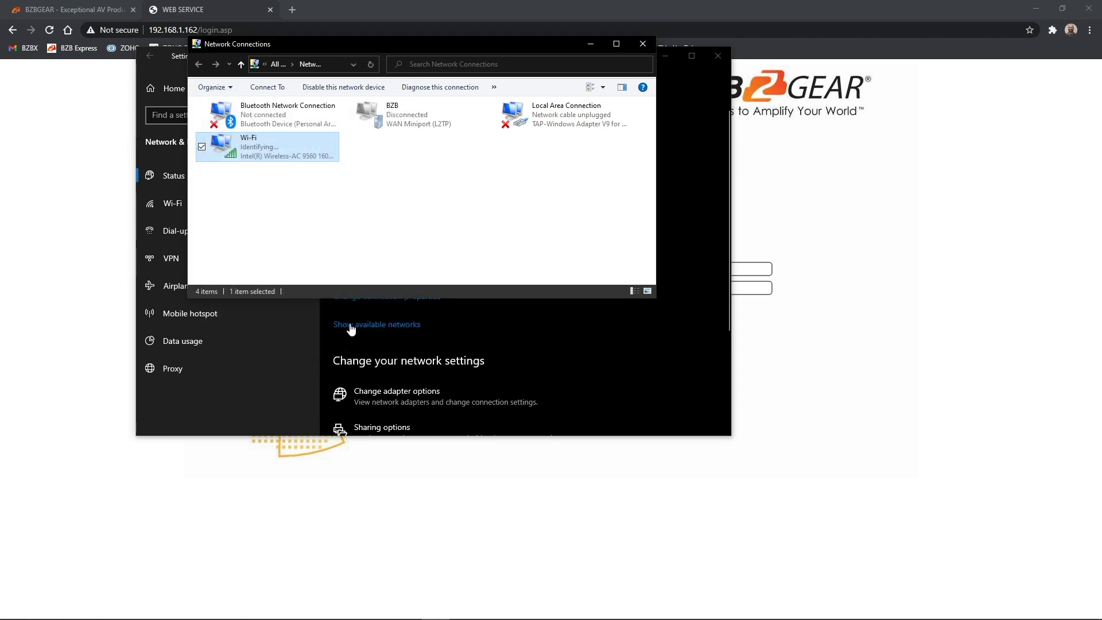
pyautogui.click(644, 45)
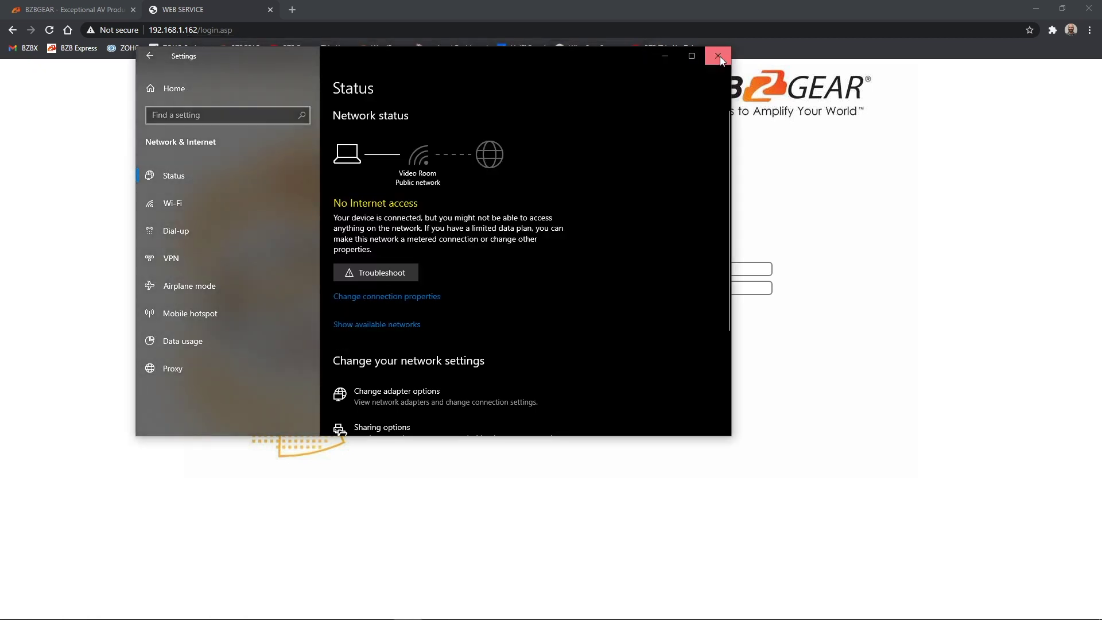
pyautogui.click(717, 55)
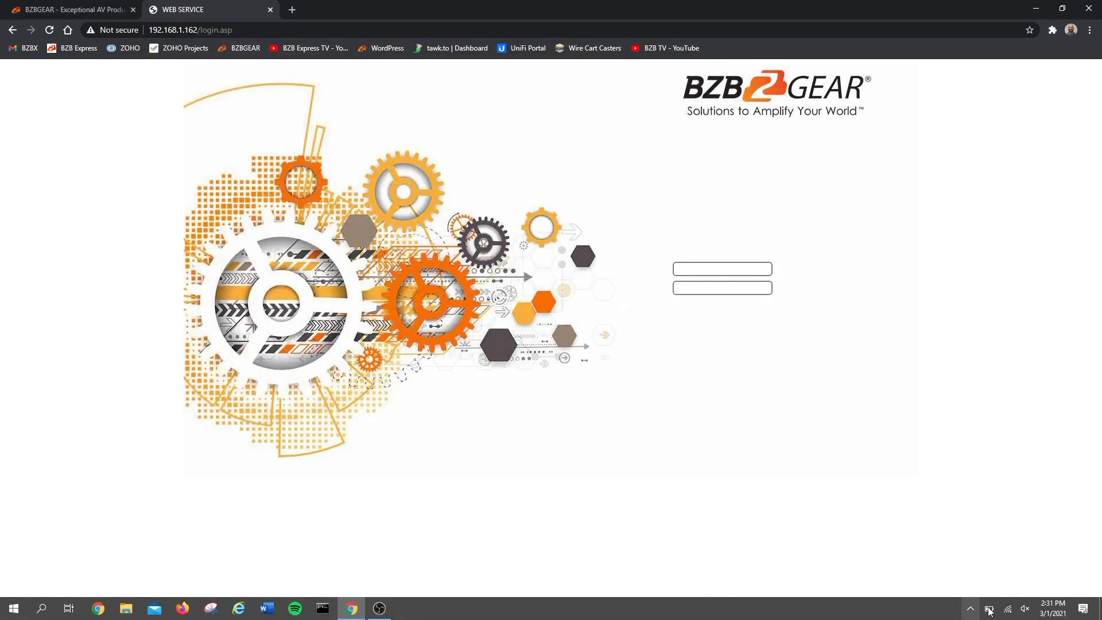
# Step: Check the laptop's Wi-Fi network, then load 192.168.30.162/login.asp and log into the camera
pyautogui.click(1008, 609)
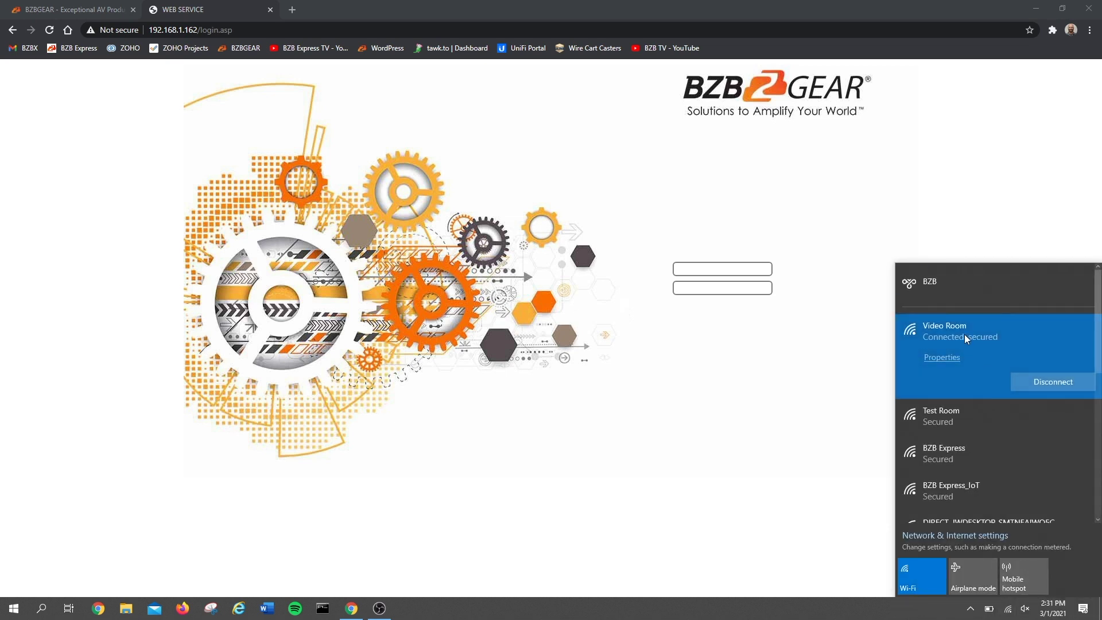
pyautogui.click(632, 459)
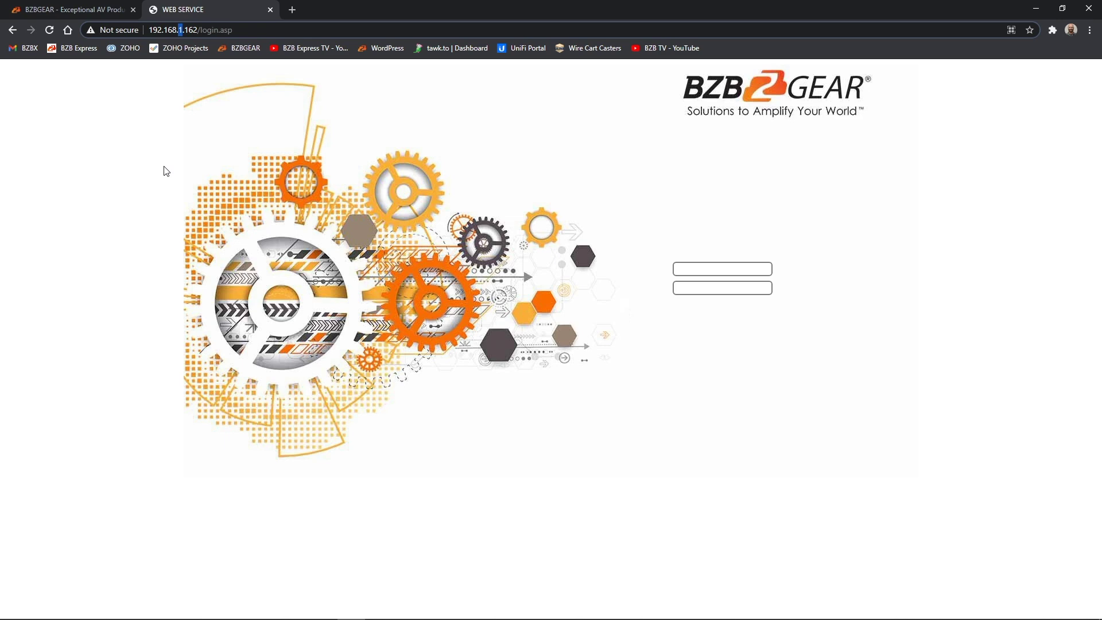
pyautogui.write('30')
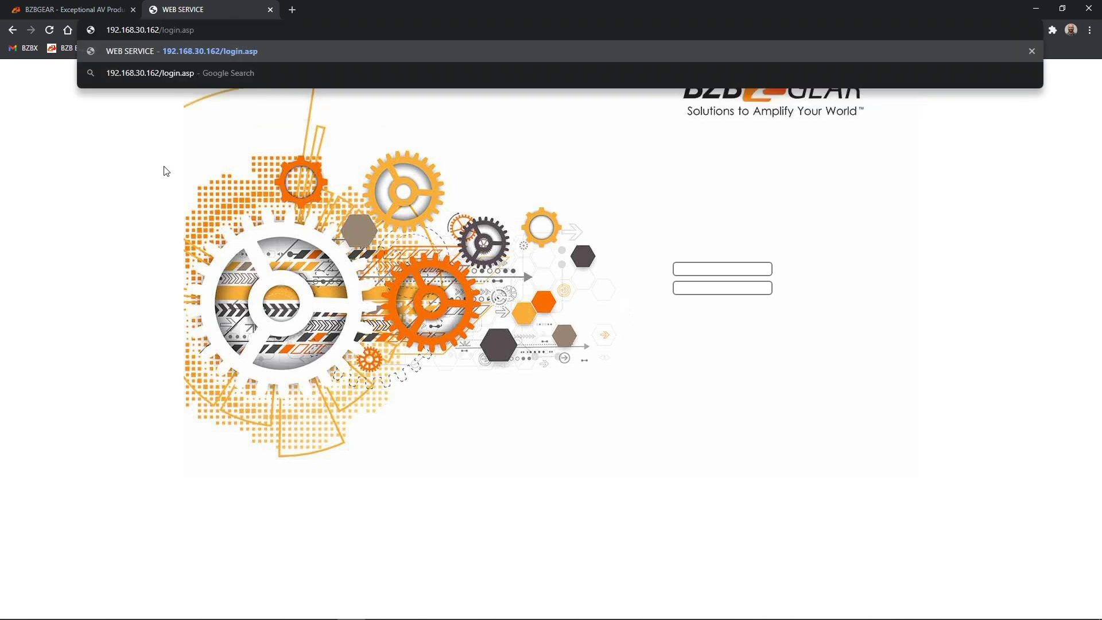
pyautogui.press('Return')
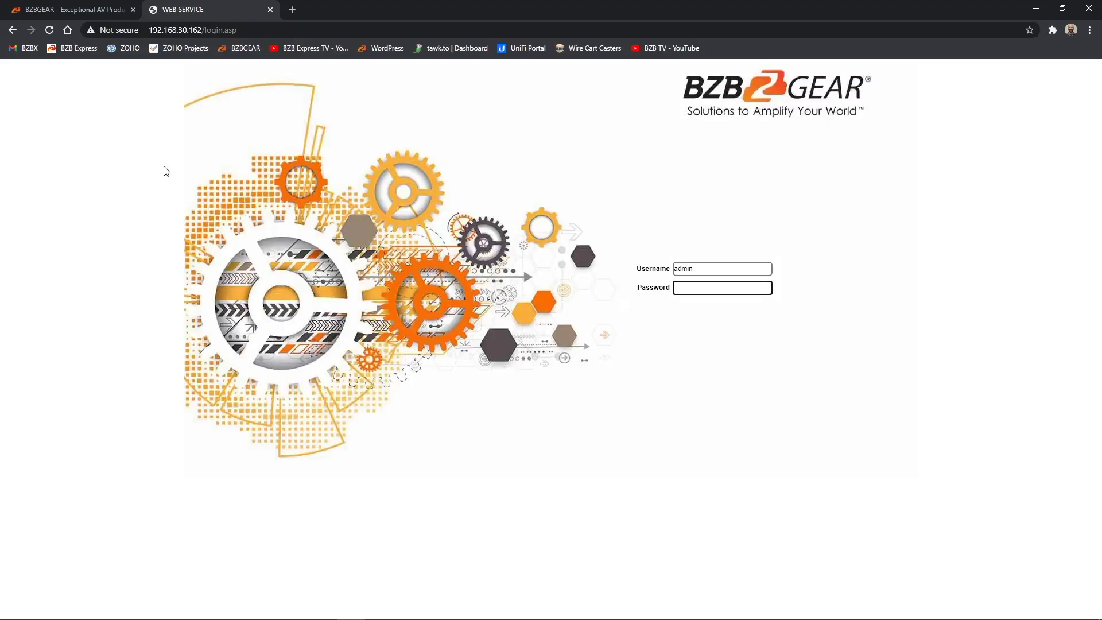
pyautogui.press('Return')
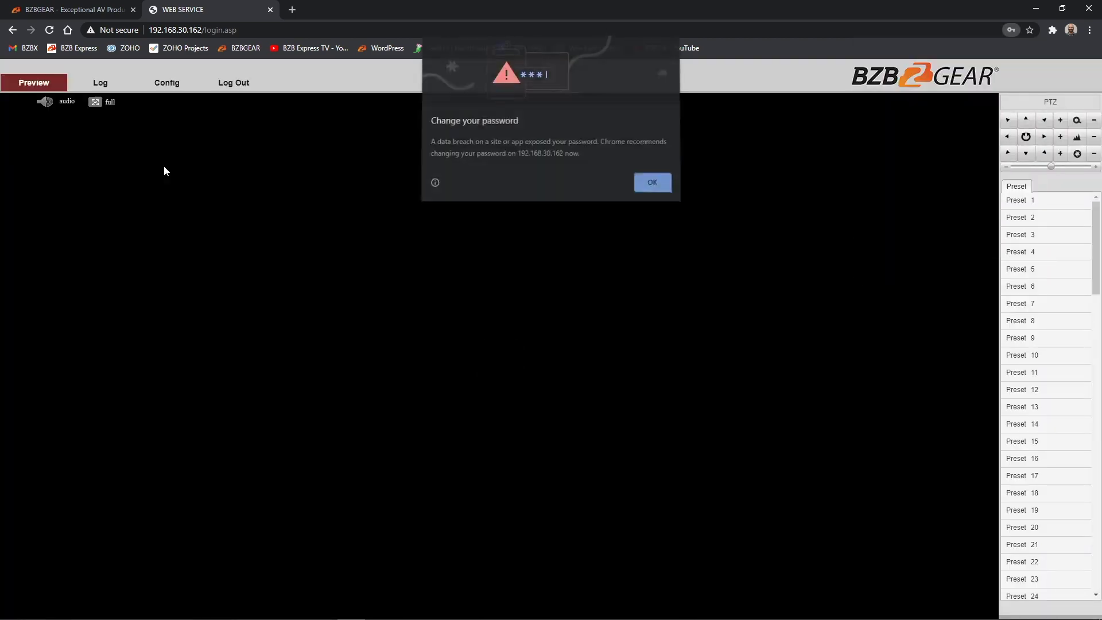
# Step: Dismiss Chrome's password warning, tilt the camera down and back up, then open Config
pyautogui.click(654, 183)
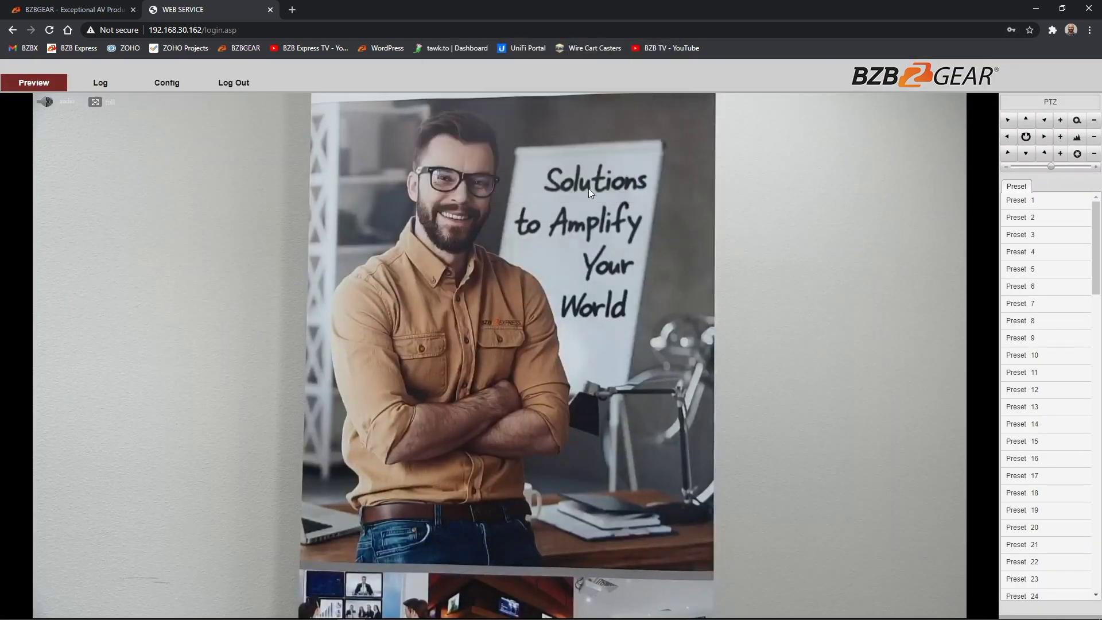
pyautogui.click(1028, 122)
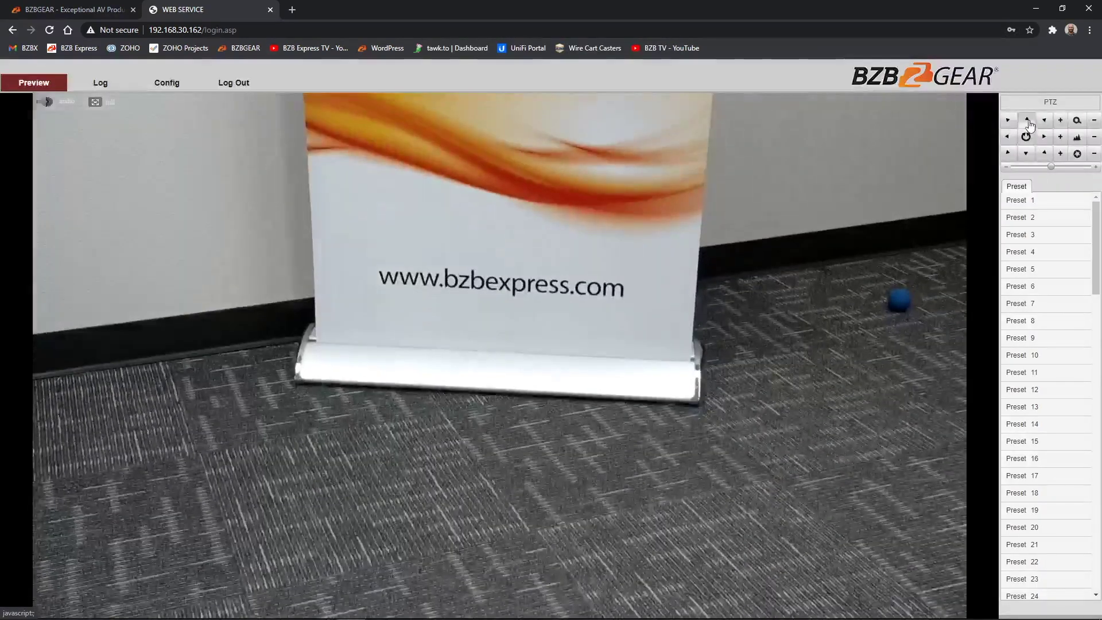
pyautogui.click(1026, 121)
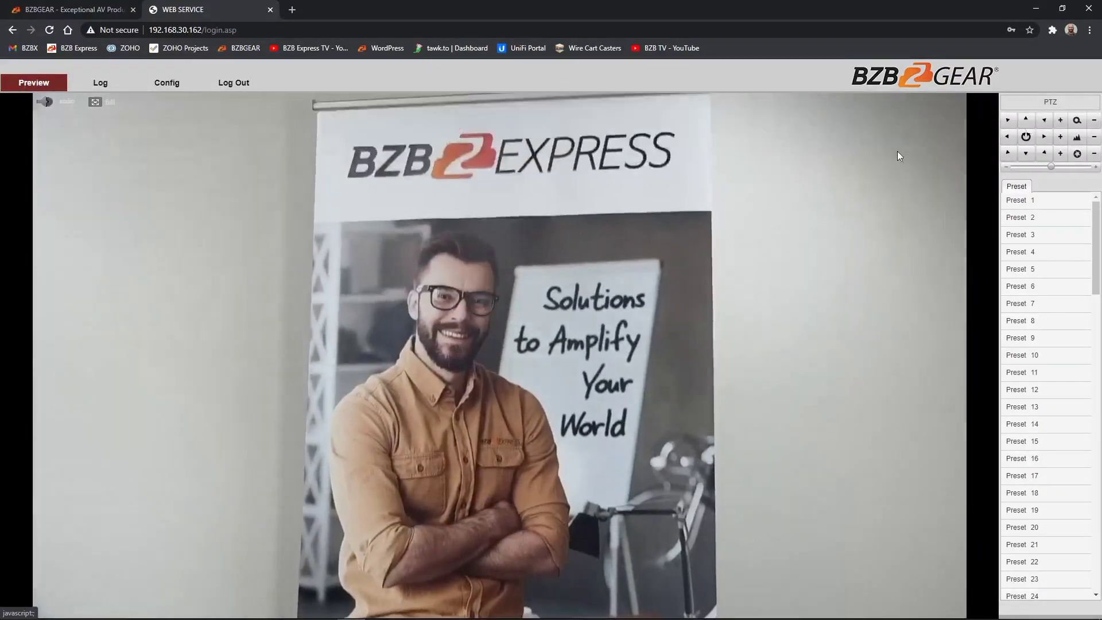
pyautogui.click(173, 83)
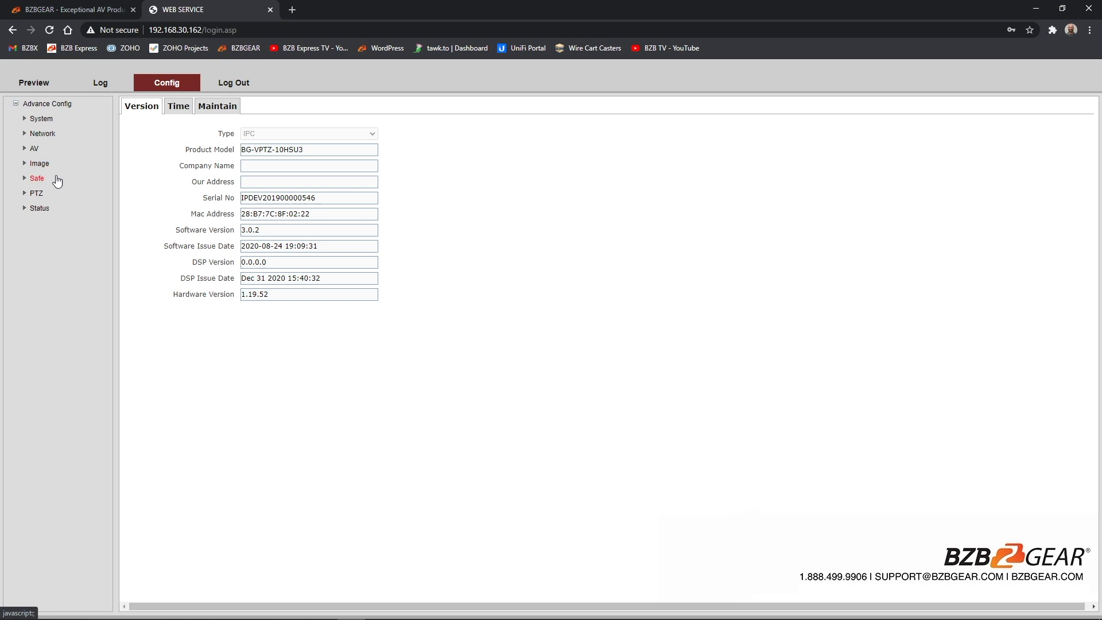
# Step: Check the ETH settings show 192.168.30.162 with gateway 192.168.30.1, then return to Preview
pyautogui.click(43, 135)
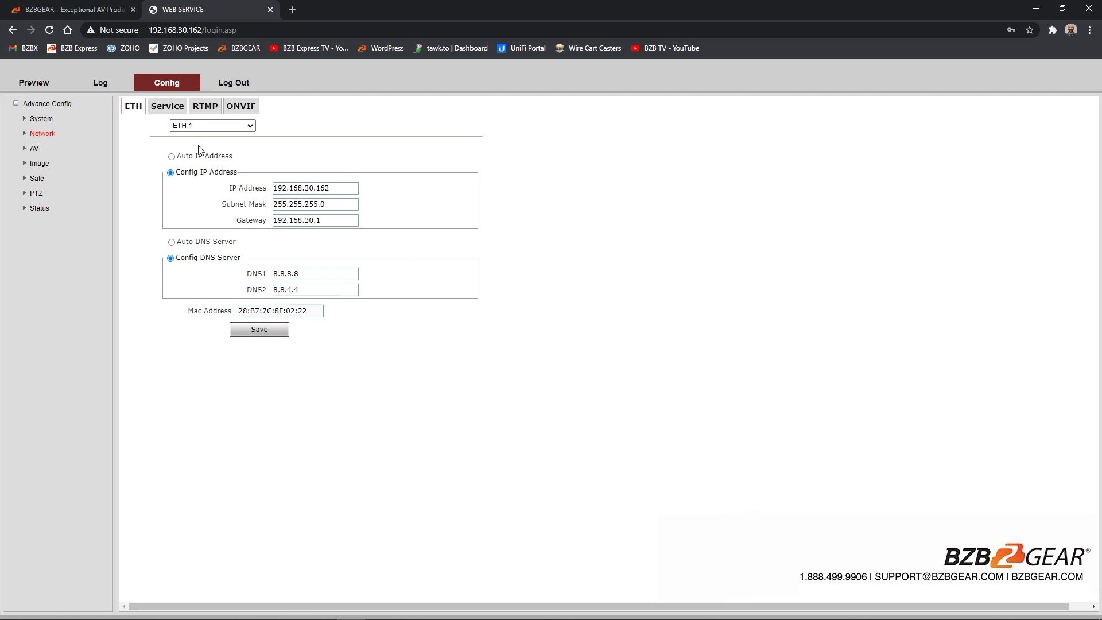
pyautogui.click(34, 82)
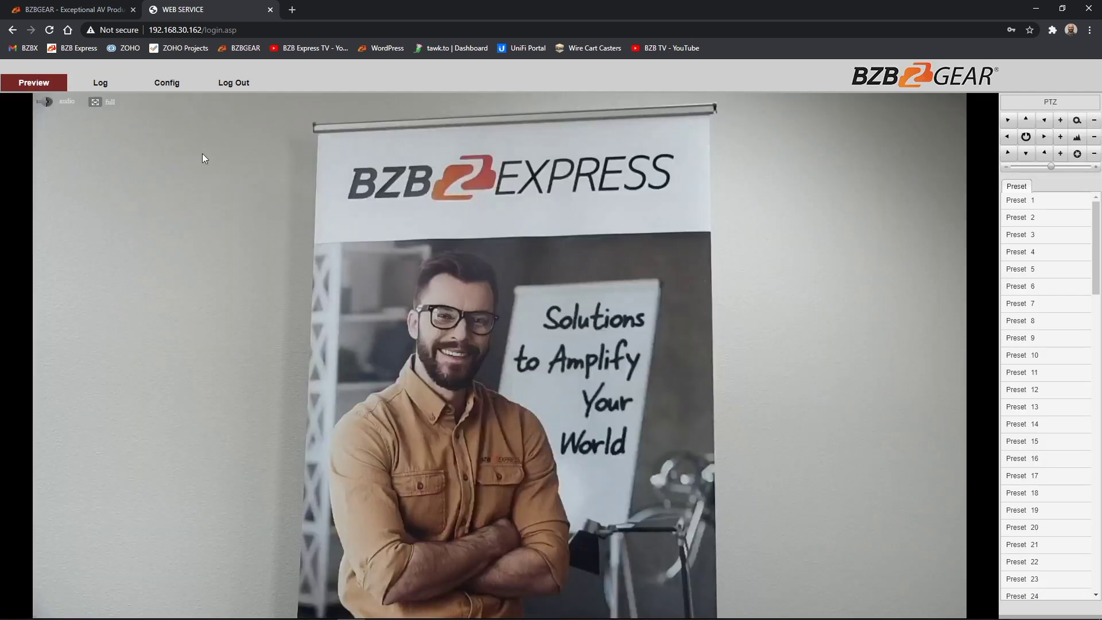
pyautogui.moveTo(190, 30); pyautogui.dragTo(233, 34)
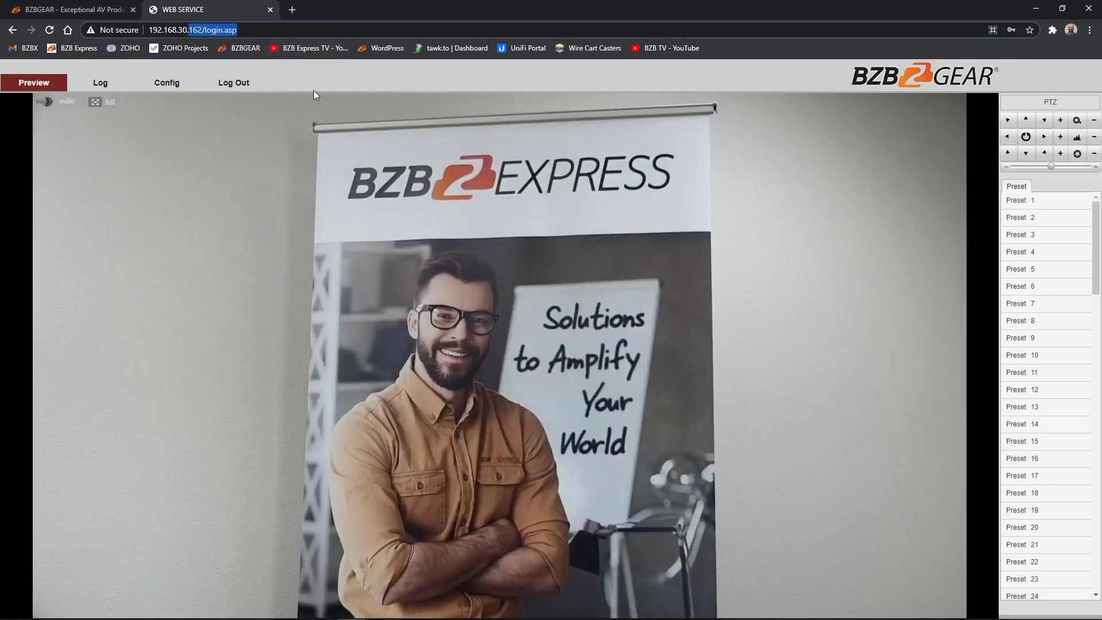